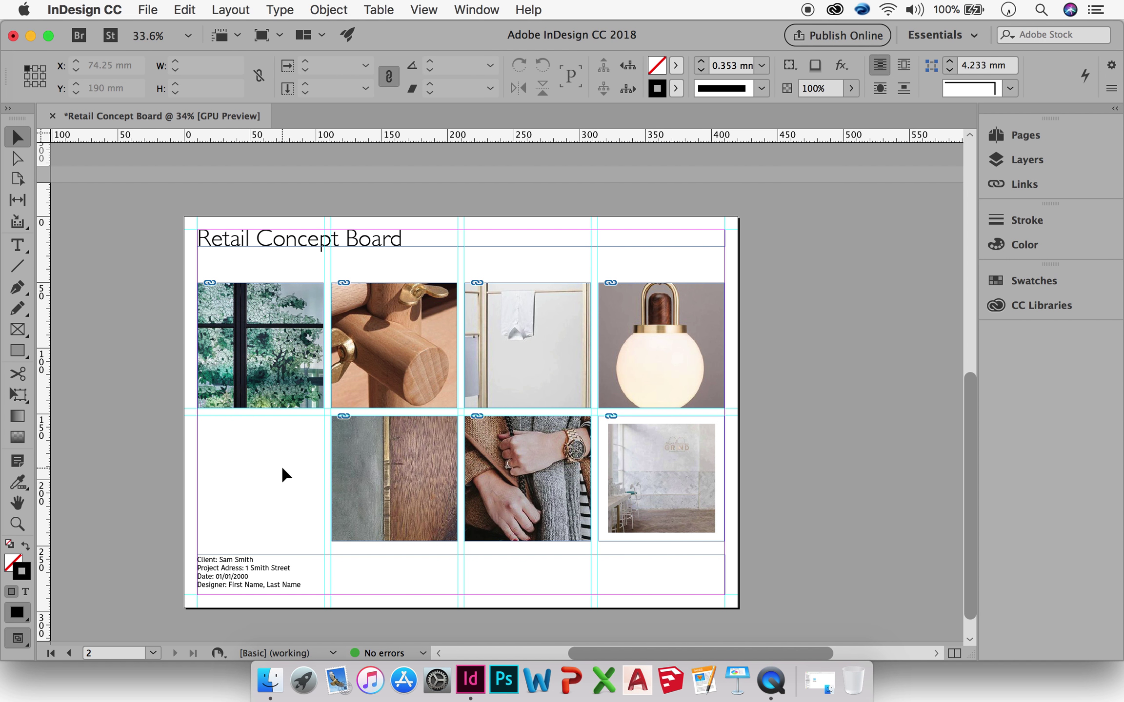
Extend the window image's frame downward to span both grid rows, making it about 196.14 mm high.
click(287, 383)
click(144, 392)
click(254, 395)
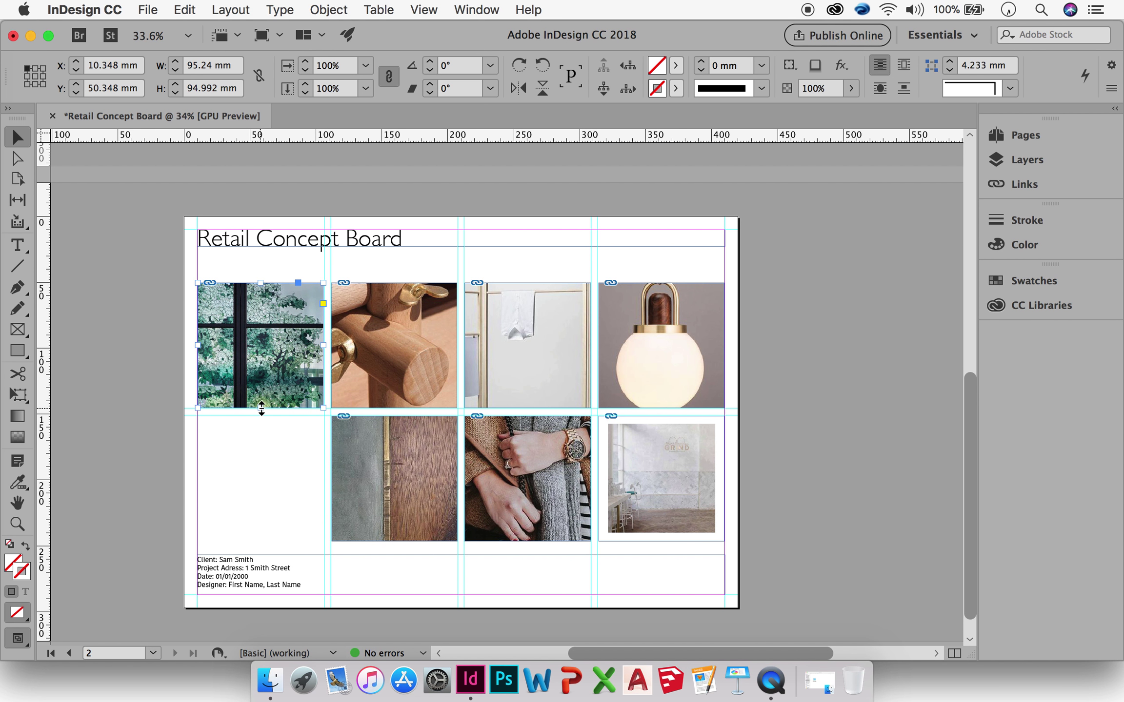
drag(261, 409, 274, 542)
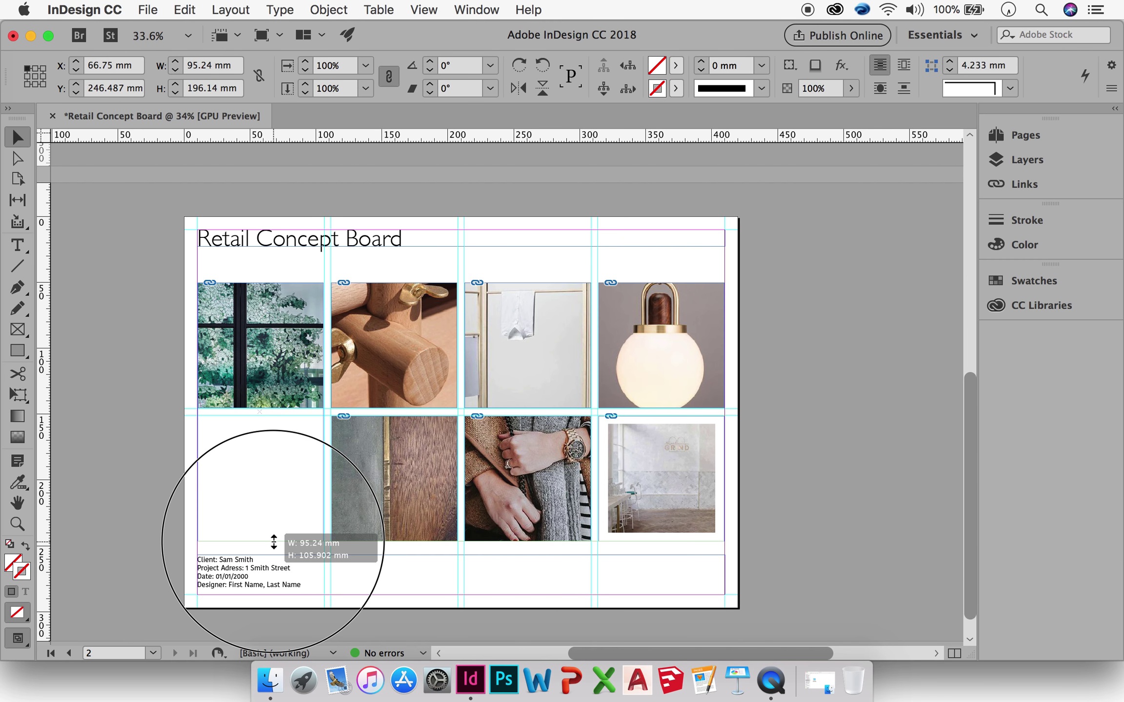
mouse_move(274, 542)
mouse_down()
mouse_move(268, 452)
mouse_move(275, 540)
mouse_up()
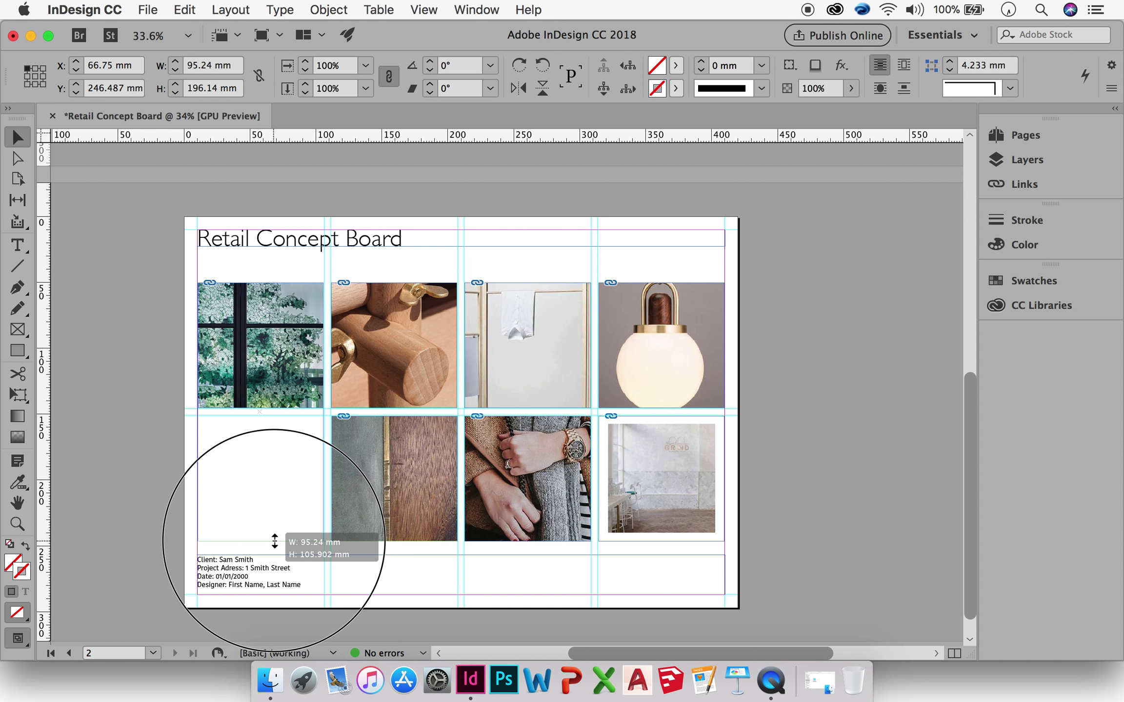
drag(274, 541, 274, 542)
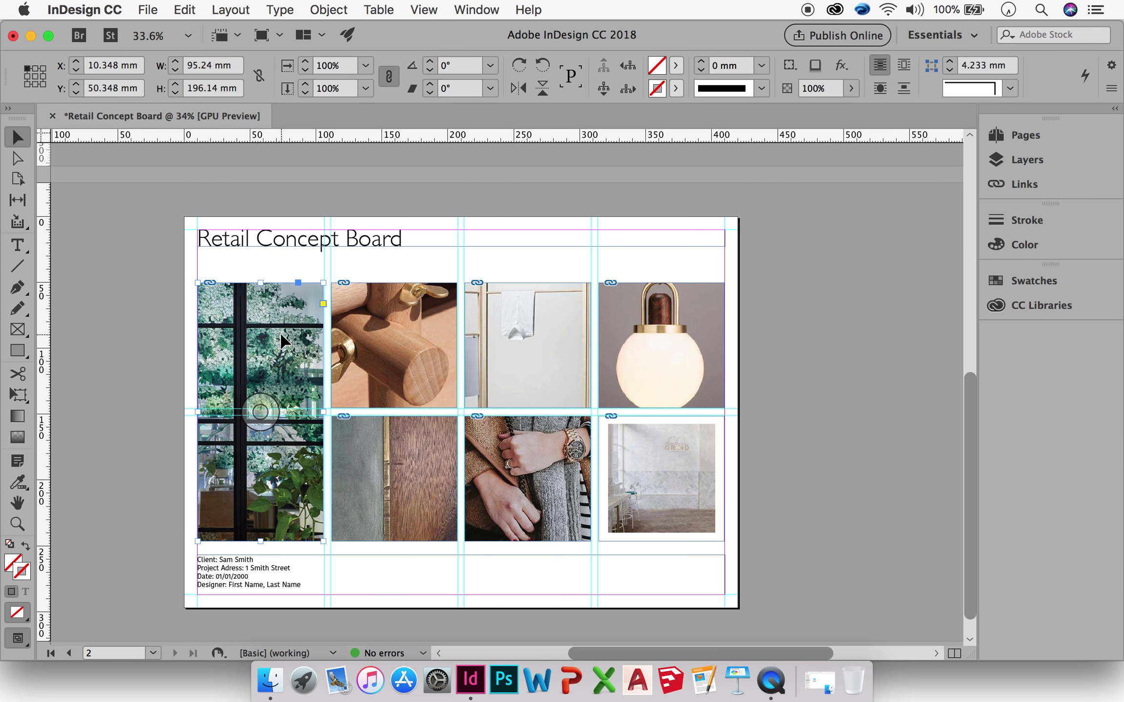
Shift the window image down and slightly right inside its tall frame.
key(super+shift+a)
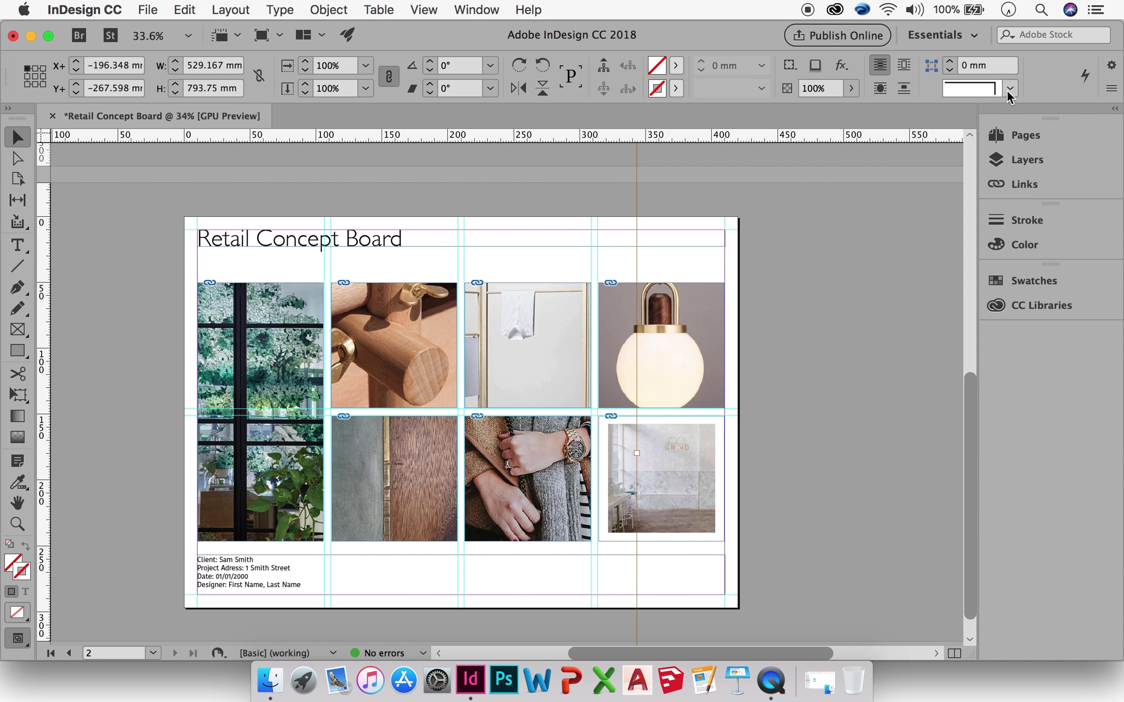
click(1083, 80)
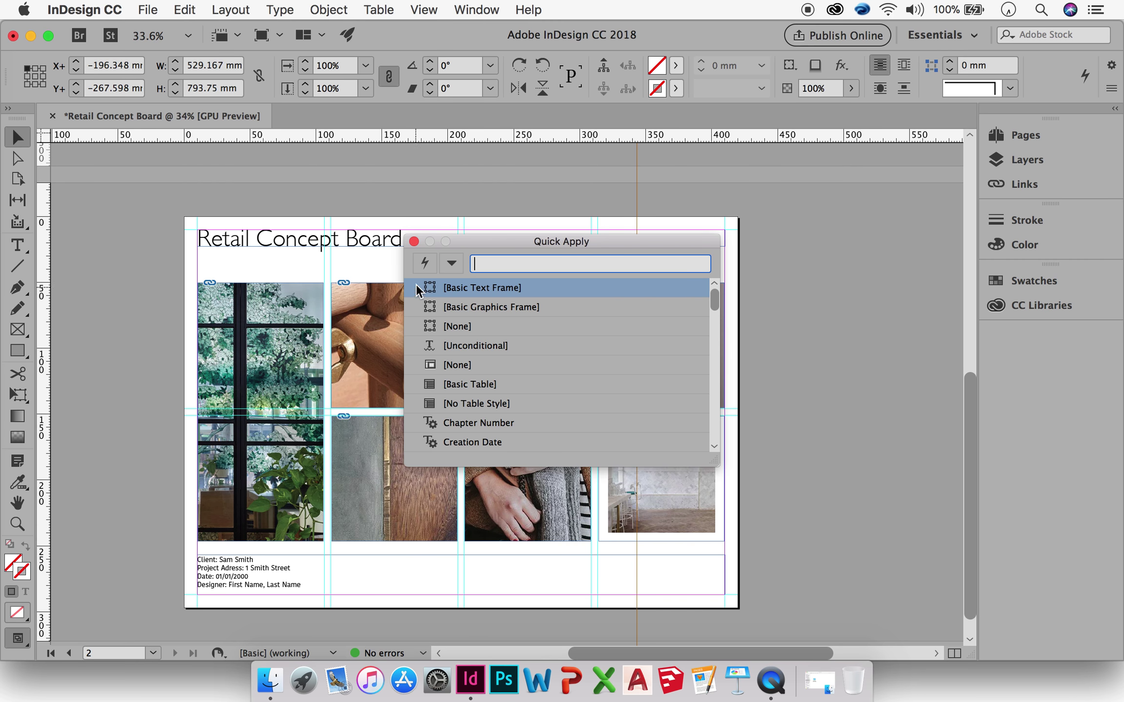
click(414, 242)
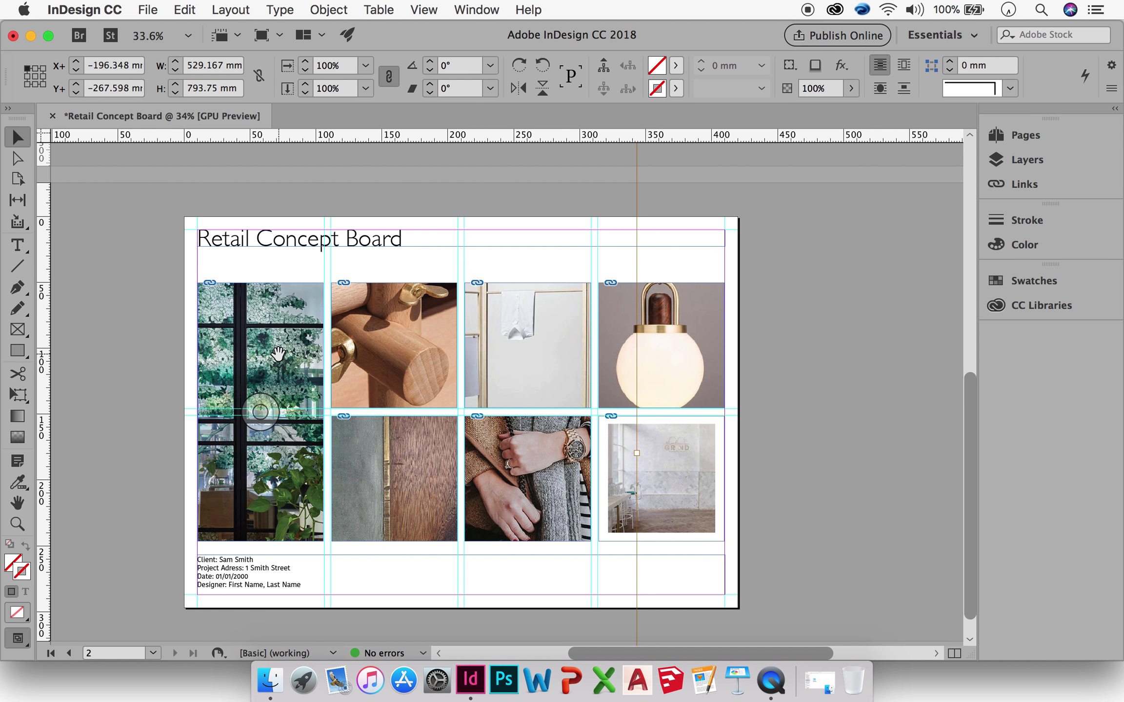
drag(273, 337, 298, 402)
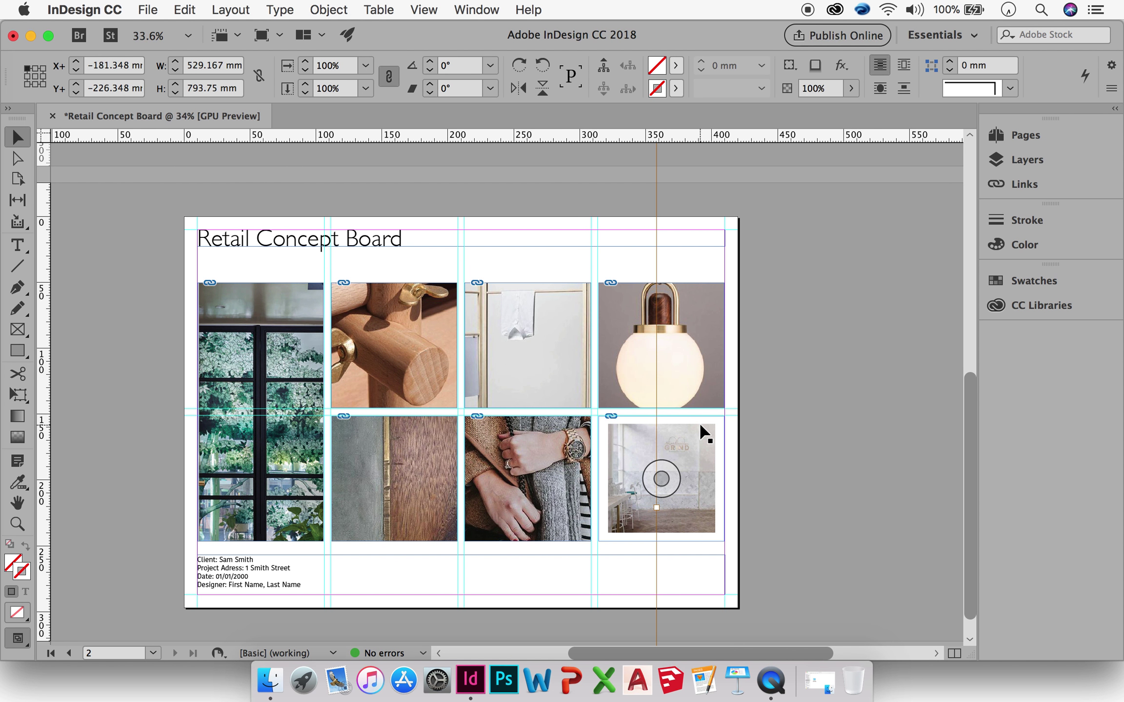
Scale the image inside the tall frame down to about 110 × 165 mm.
key(super+minus)
key(super+minus)
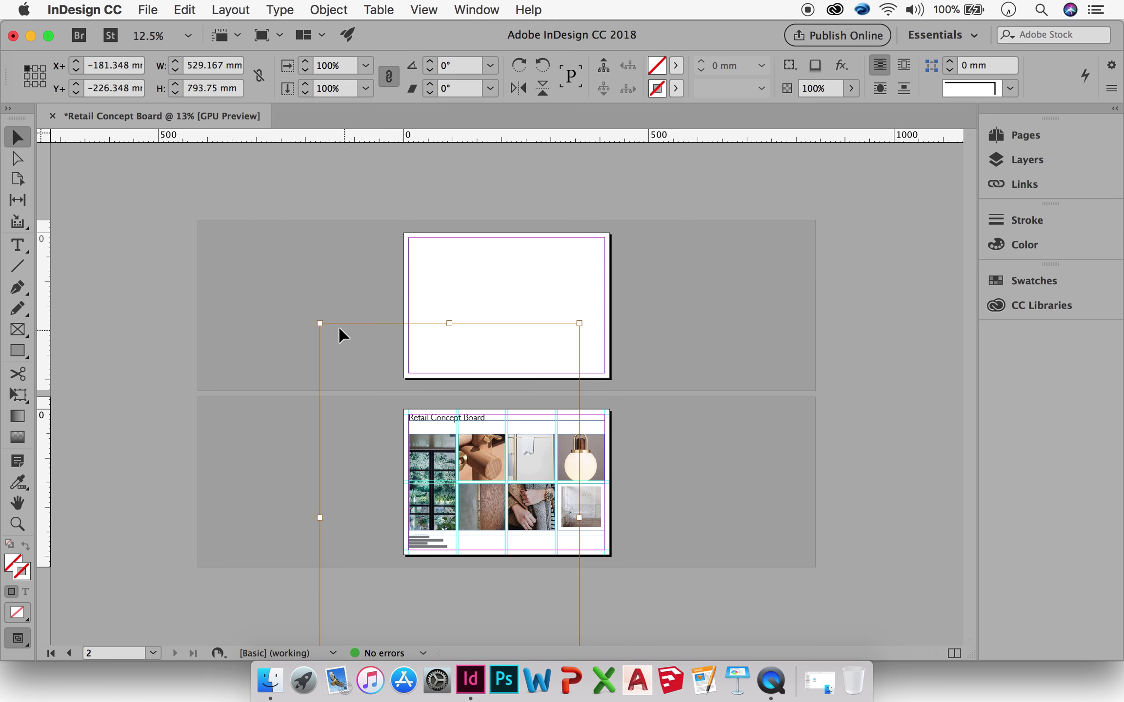
mouse_move(320, 323)
mouse_down()
mouse_move(422, 434)
mouse_move(320, 322)
mouse_up()
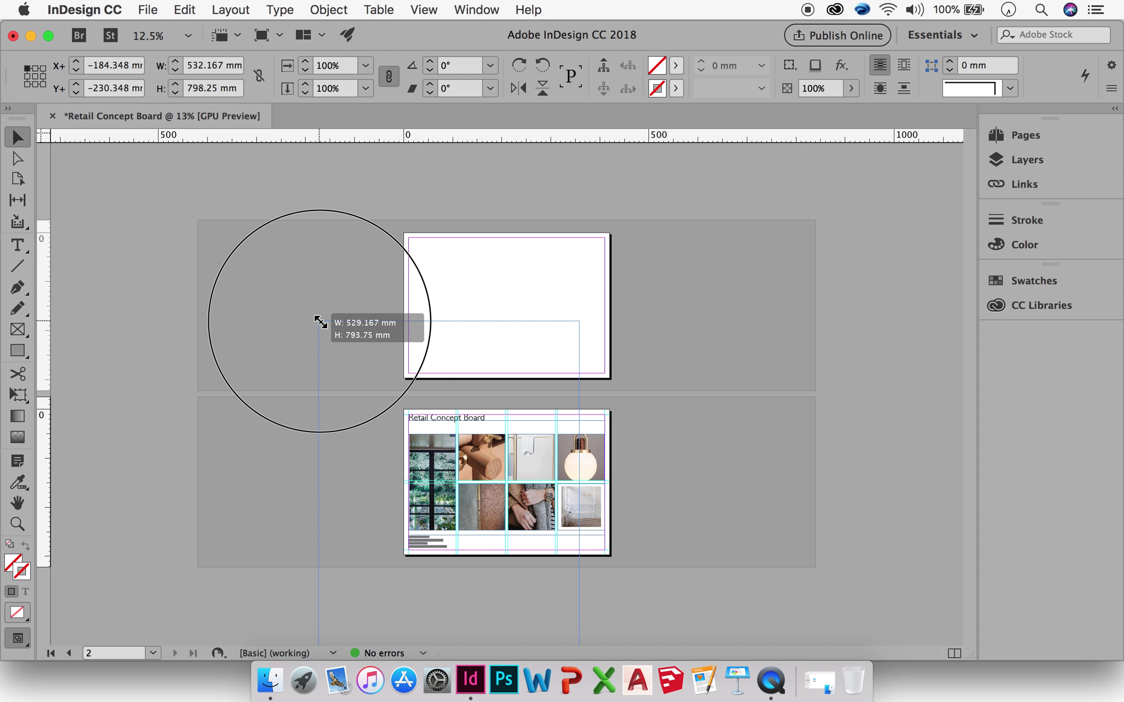
drag(321, 323, 320, 322)
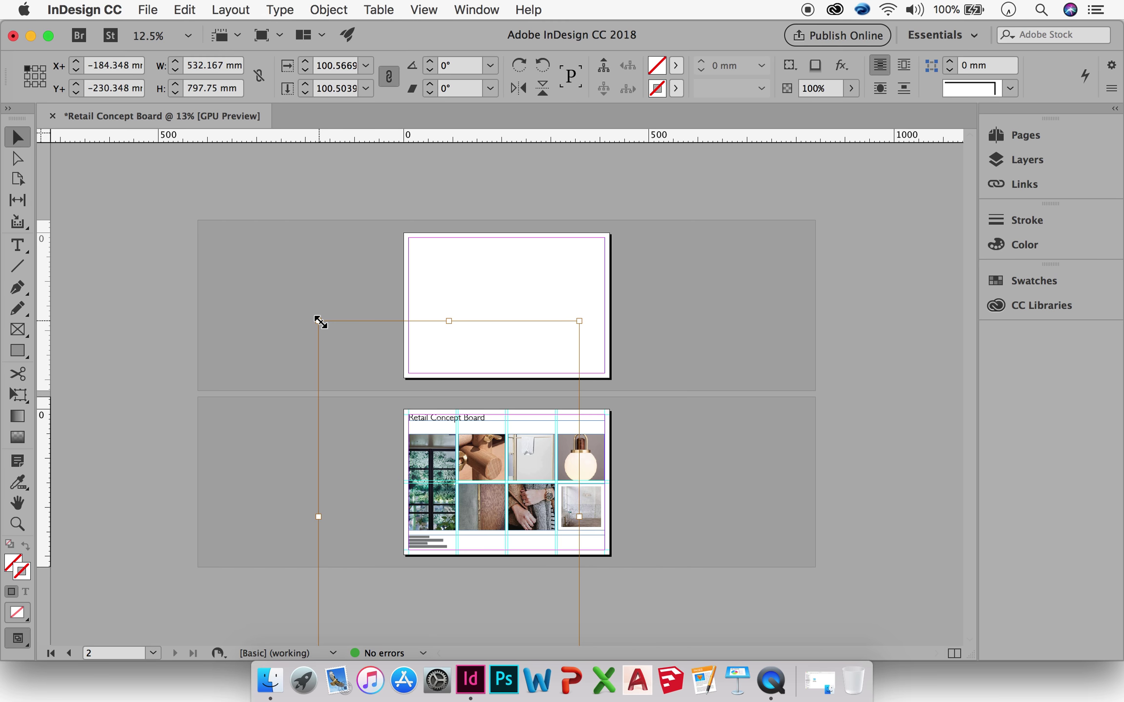
drag(320, 322, 453, 458)
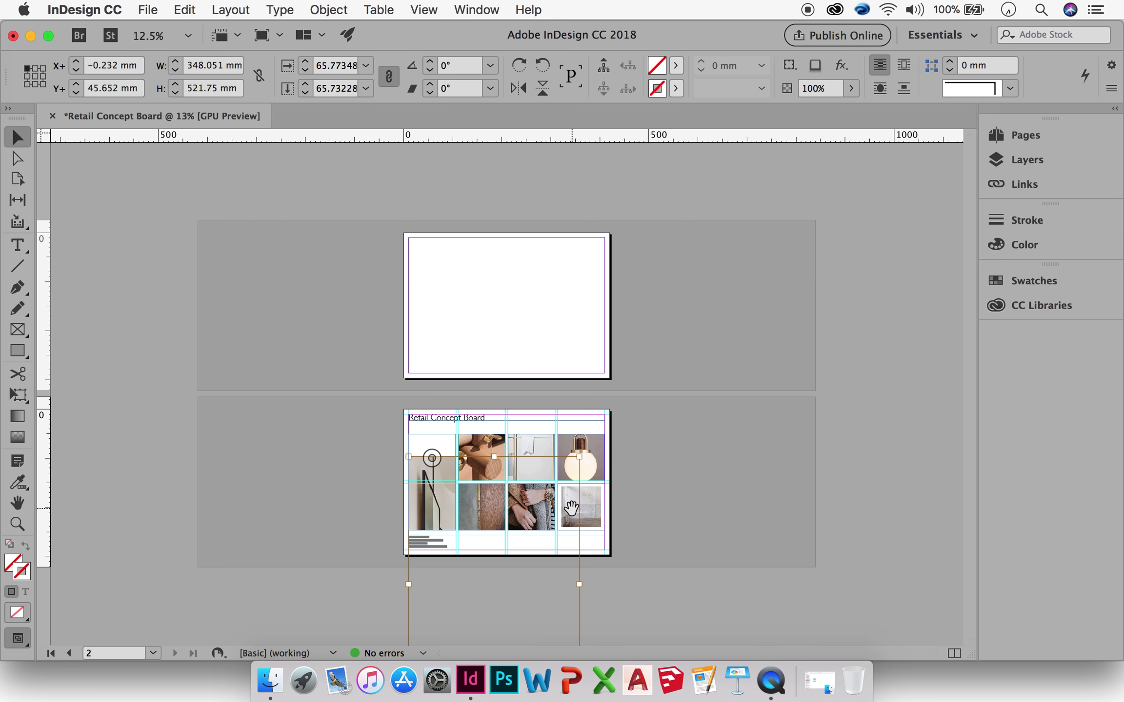
drag(450, 472, 450, 323)
drag(580, 574, 444, 376)
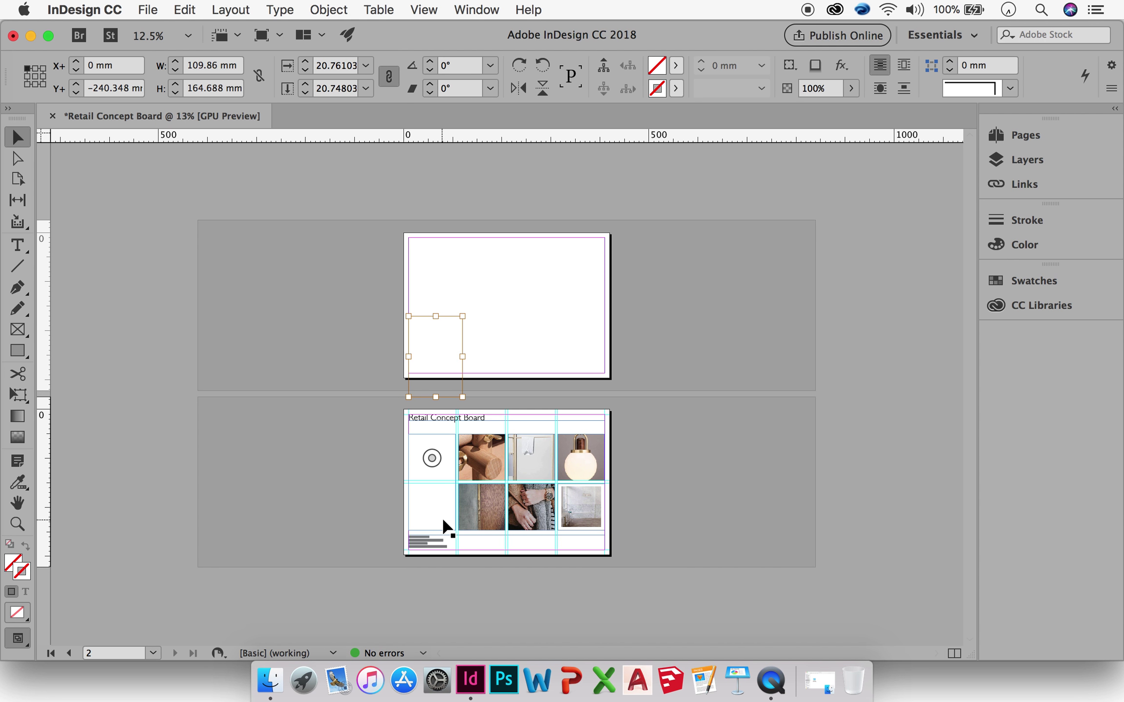
Move the scaled interior image to the tall frame's upper-left corner and enlarge it to about 130 × 194 mm.
click(439, 336)
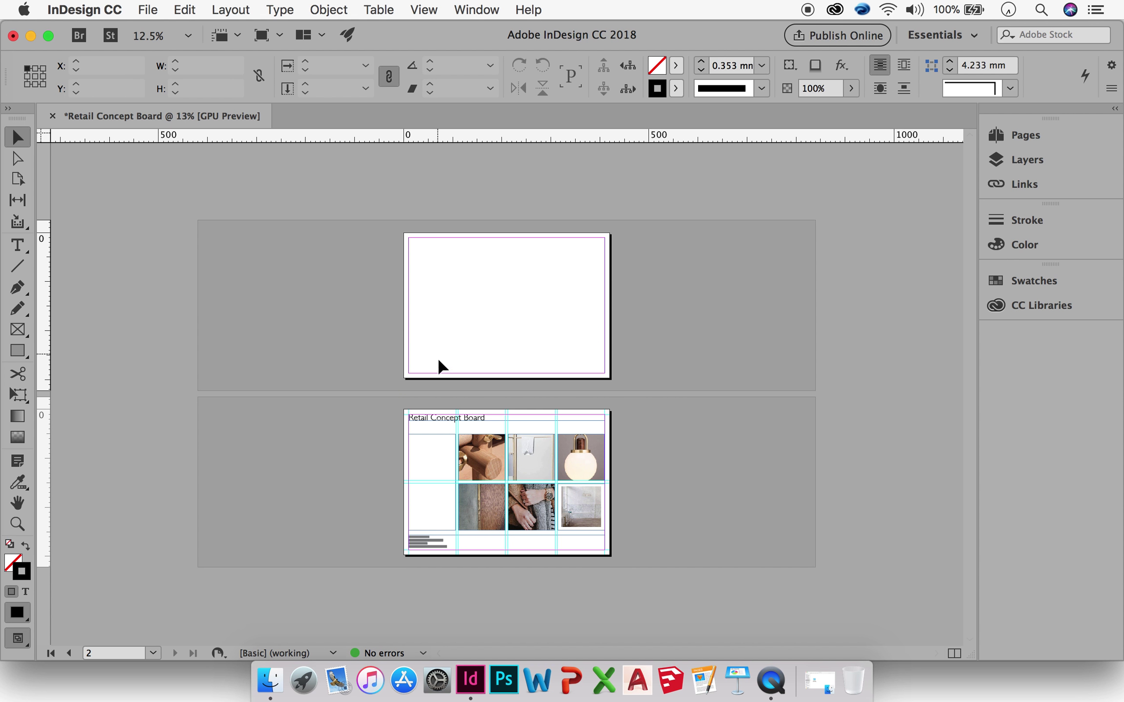
click(441, 396)
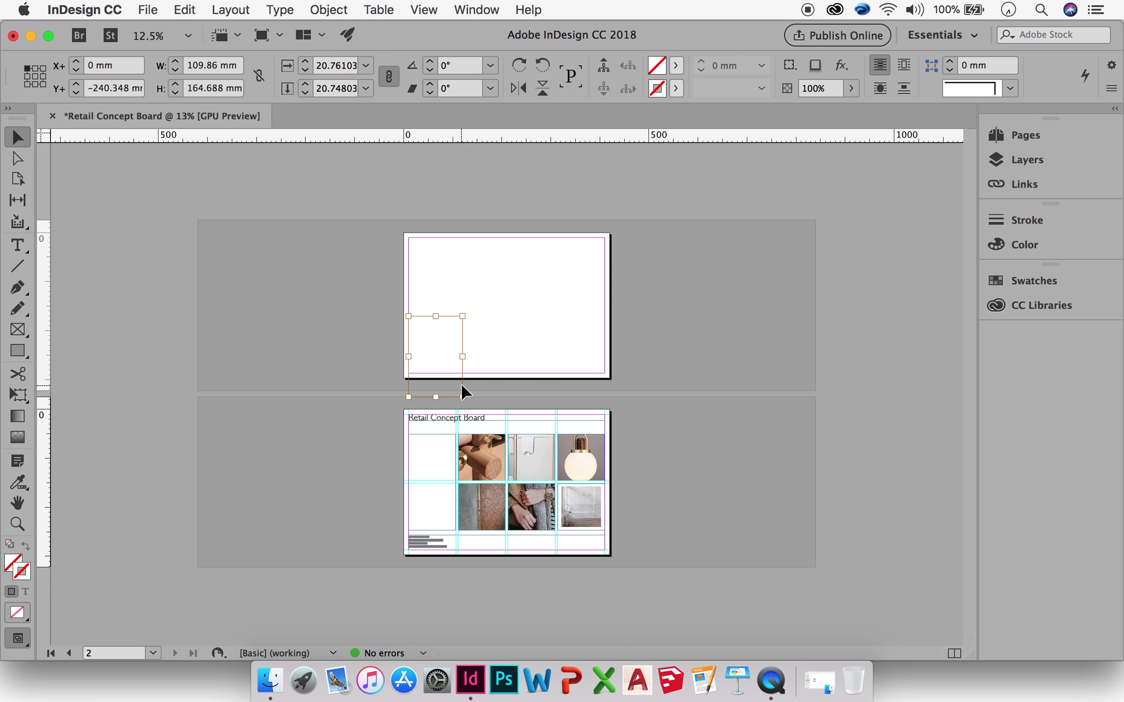
drag(462, 390, 463, 504)
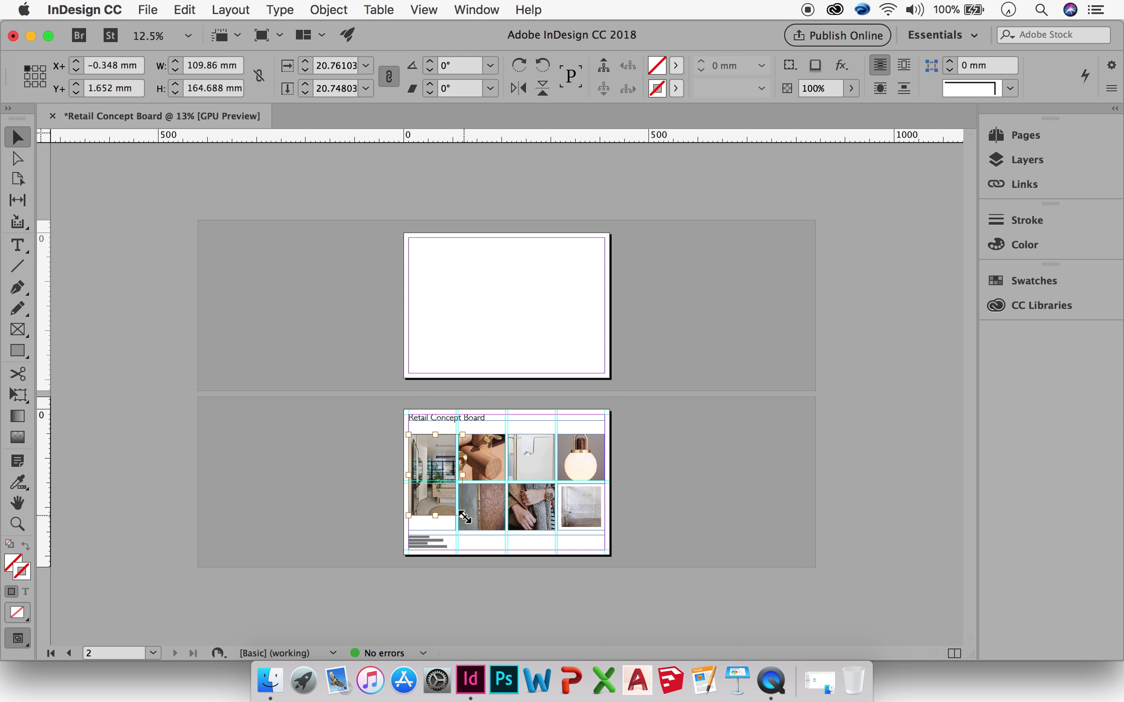
drag(464, 517, 472, 529)
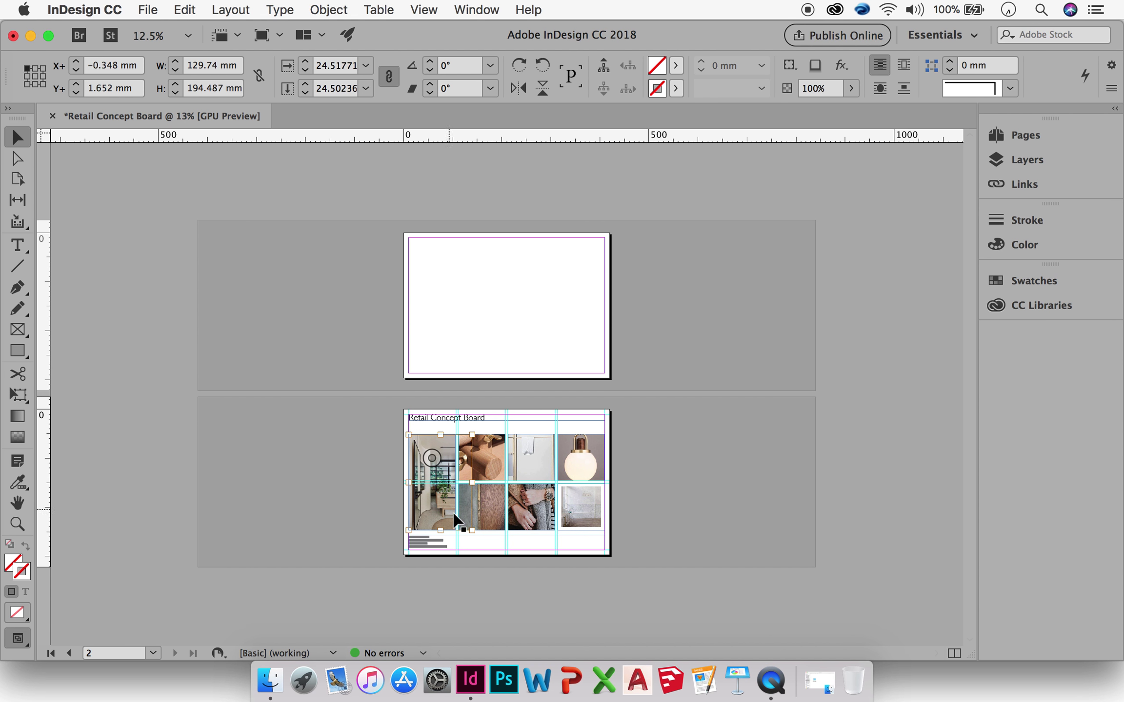
Align the interior image with the tall frame's top edge and enlarge it slightly to fill the frame's height.
key(super+equal)
key(super+equal)
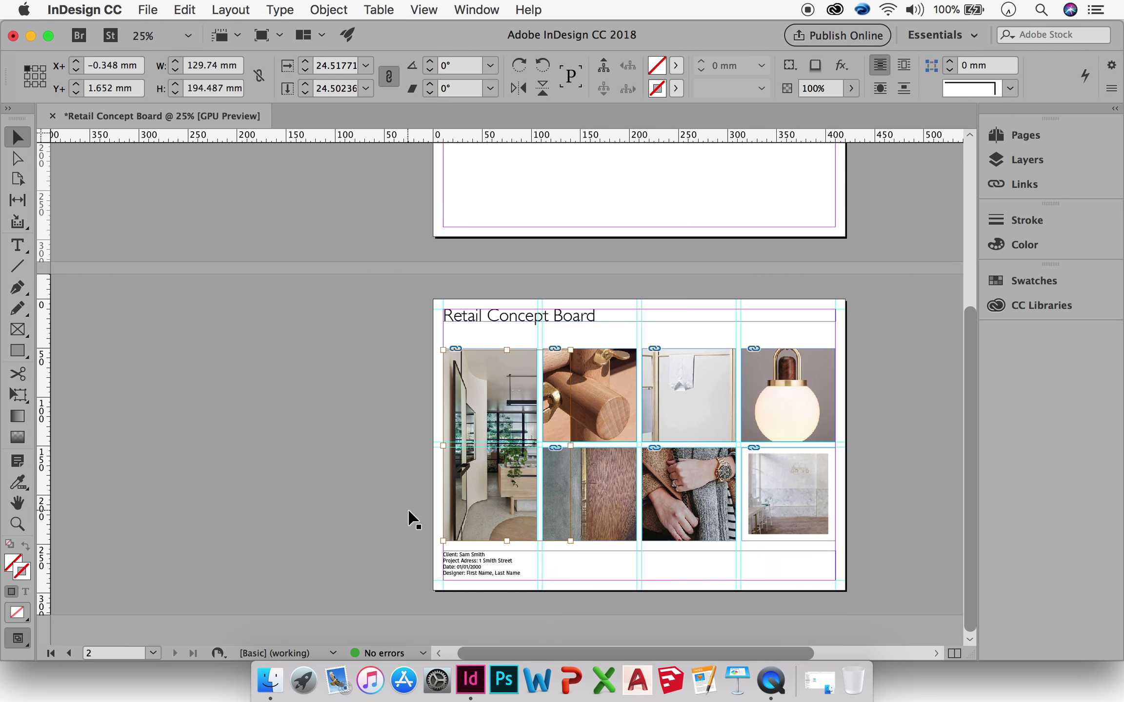
scroll(481, 451, down, 1)
scroll(480, 451, right, 1)
key(Up)
key(Up)
key(Up)
key(Up)
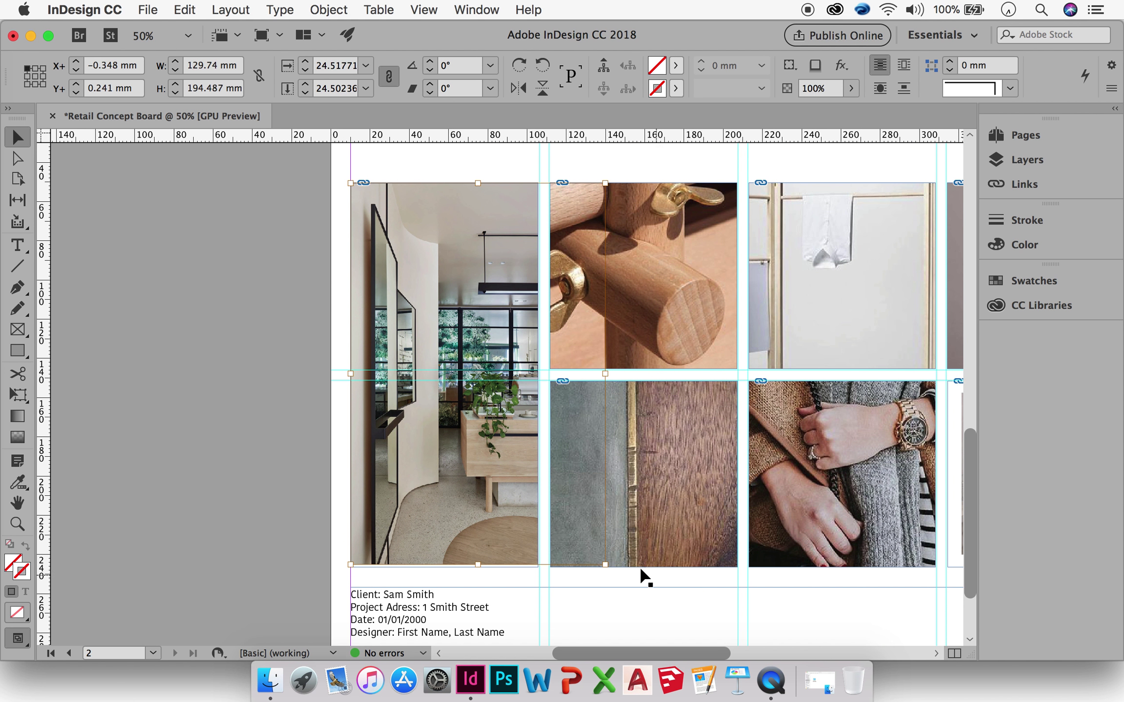
drag(605, 564, 607, 563)
click(444, 374)
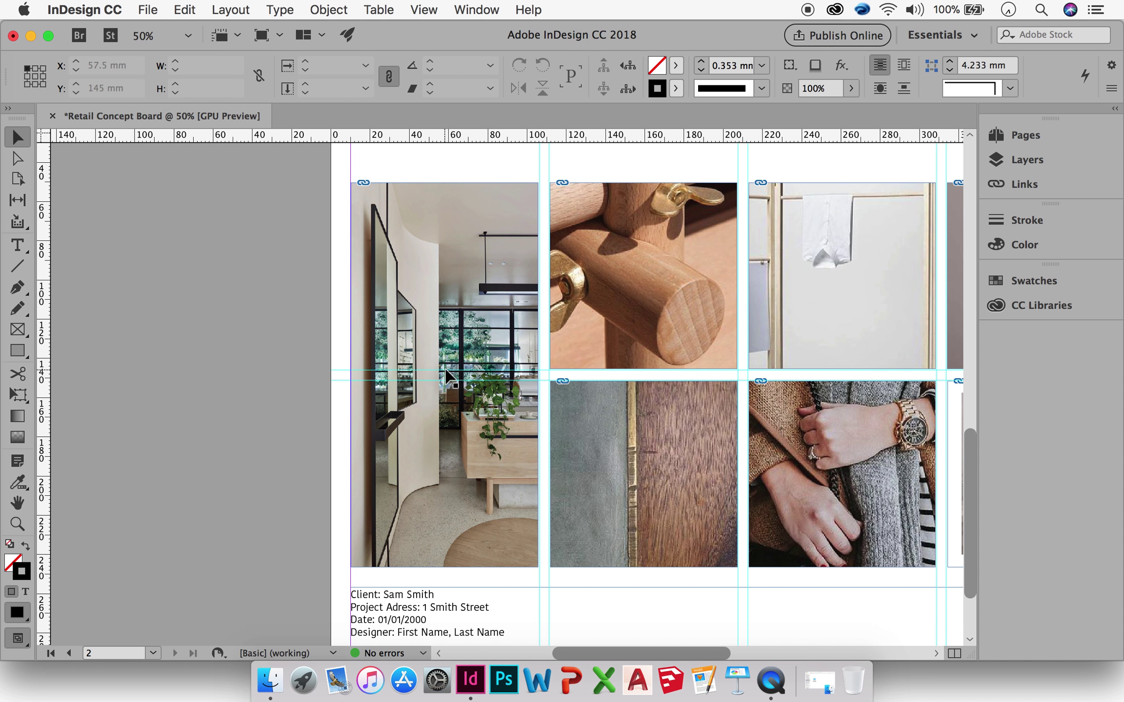
Align the wooden peg image with its frame's upper-left corner and scale it to about 95 × 123 mm.
double_click(700, 271)
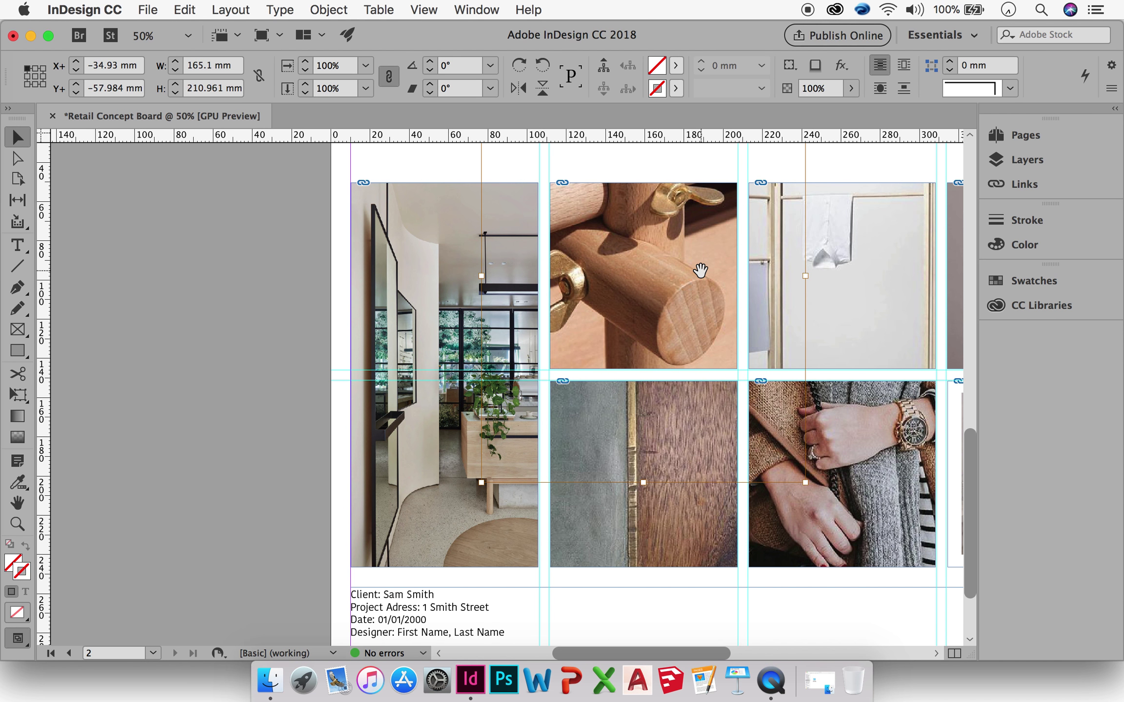
drag(700, 271, 767, 389)
drag(767, 390, 768, 391)
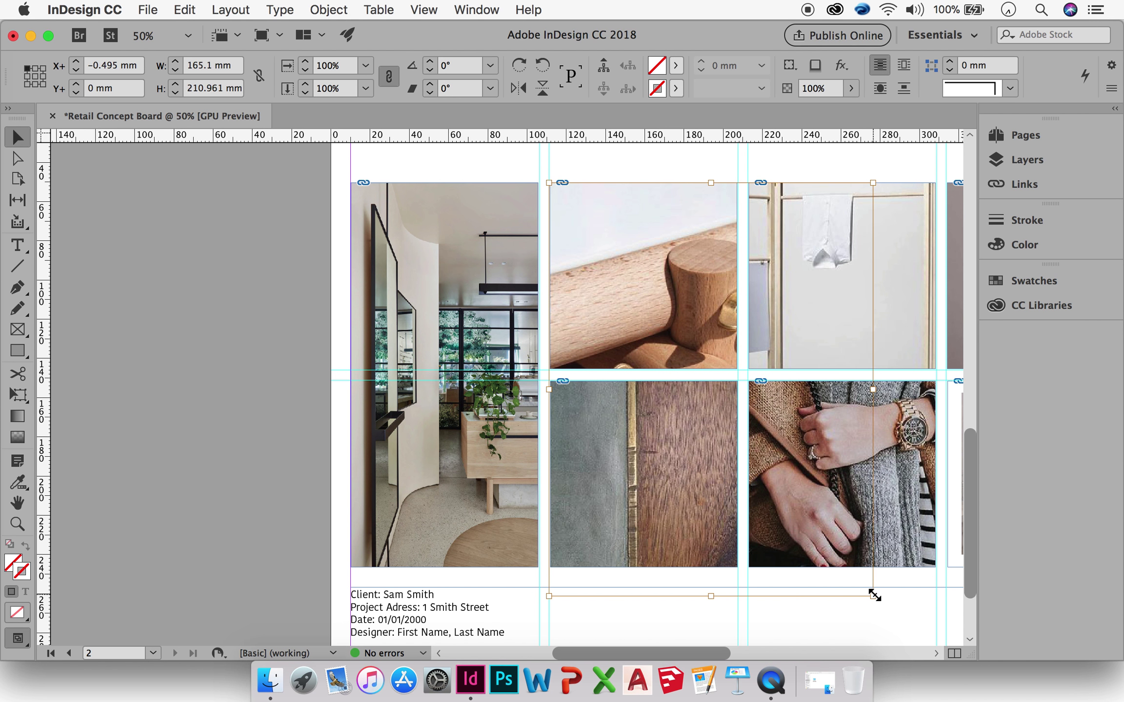
drag(876, 596, 664, 428)
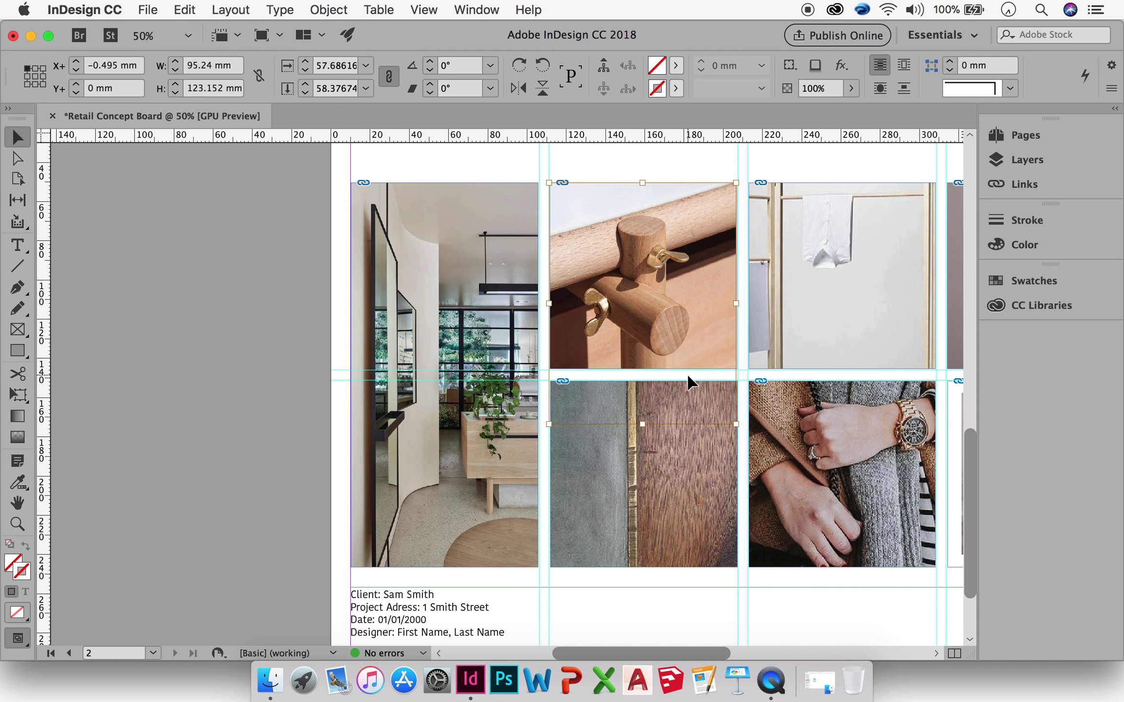
click(675, 165)
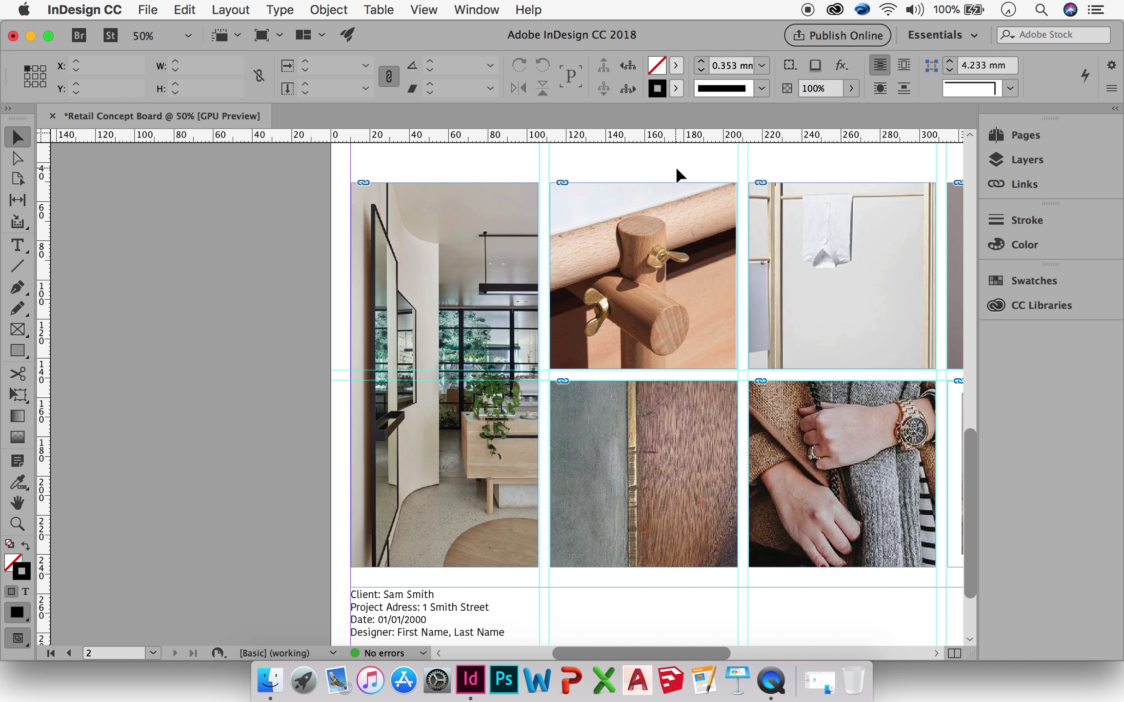
Scale the green and wood material image to about 95 × 163 mm, matching its frame's width.
scroll(663, 432, right, 5)
scroll(663, 431, down, 2)
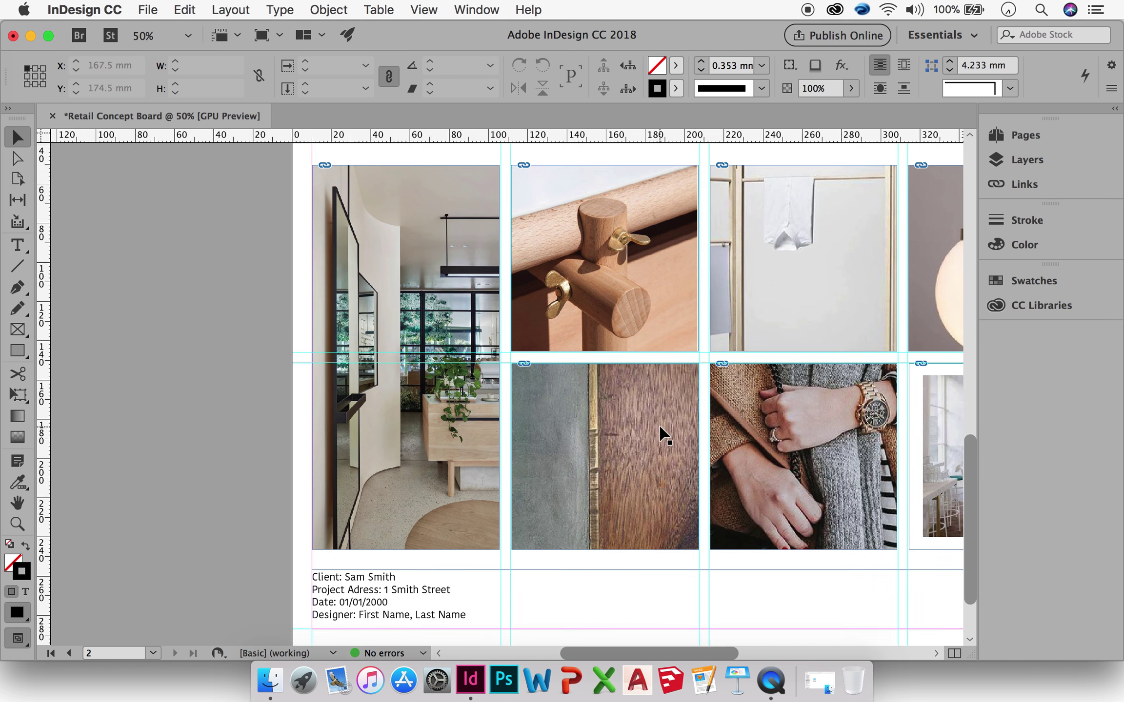
scroll(661, 431, up, 3)
scroll(660, 432, right, 2)
scroll(661, 432, down, 2)
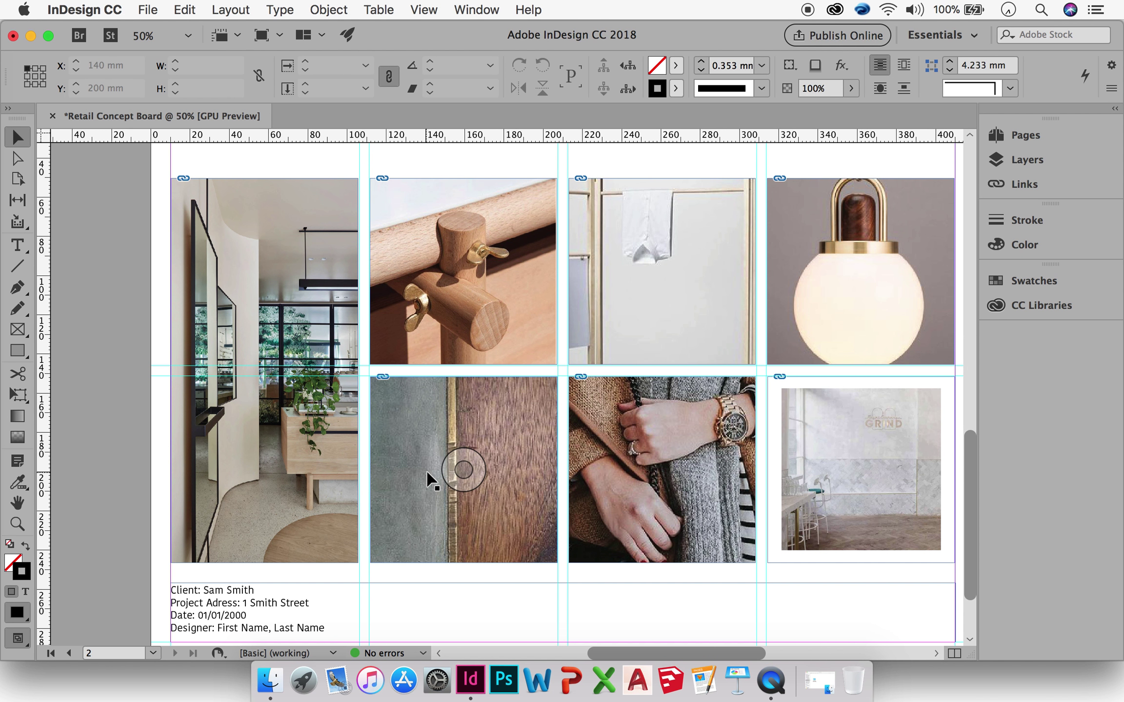
double_click(531, 490)
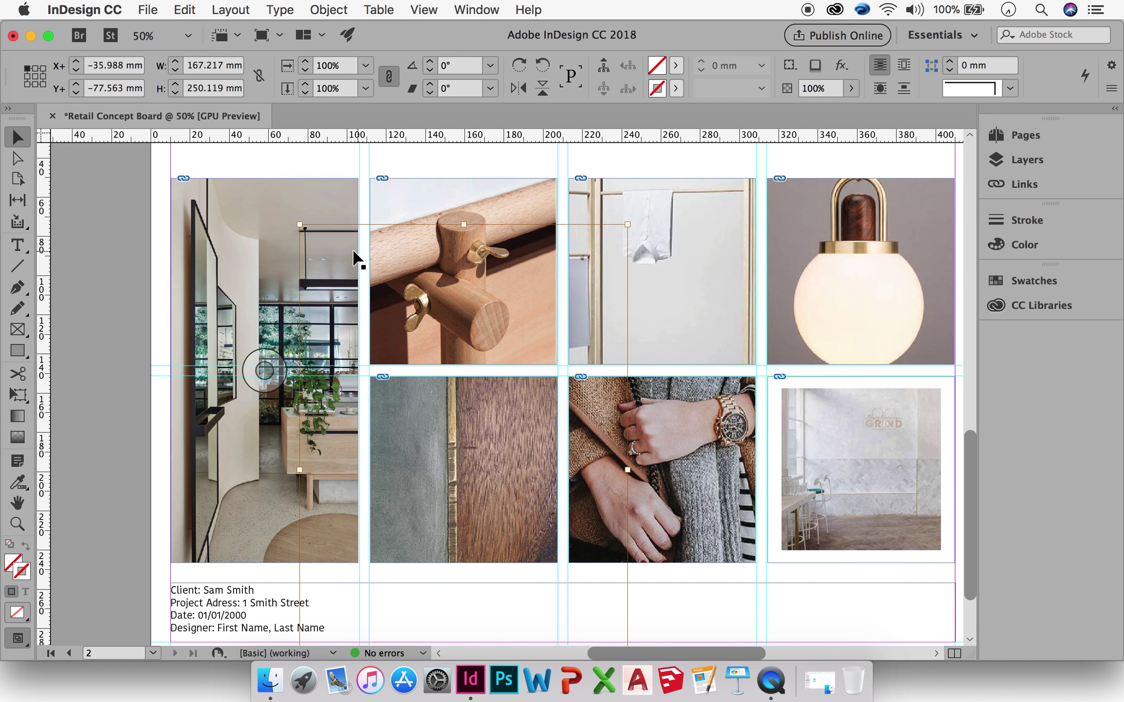
drag(299, 225, 402, 383)
drag(469, 450, 429, 448)
drag(580, 383, 556, 399)
Nudge the green and wood material image up to its frame's top edge.
key(Up)
key(Up)
key(Up)
key(Up)
key(Up)
key(Up)
key(Up)
key(Up)
key(Up)
key(Up)
key(Up)
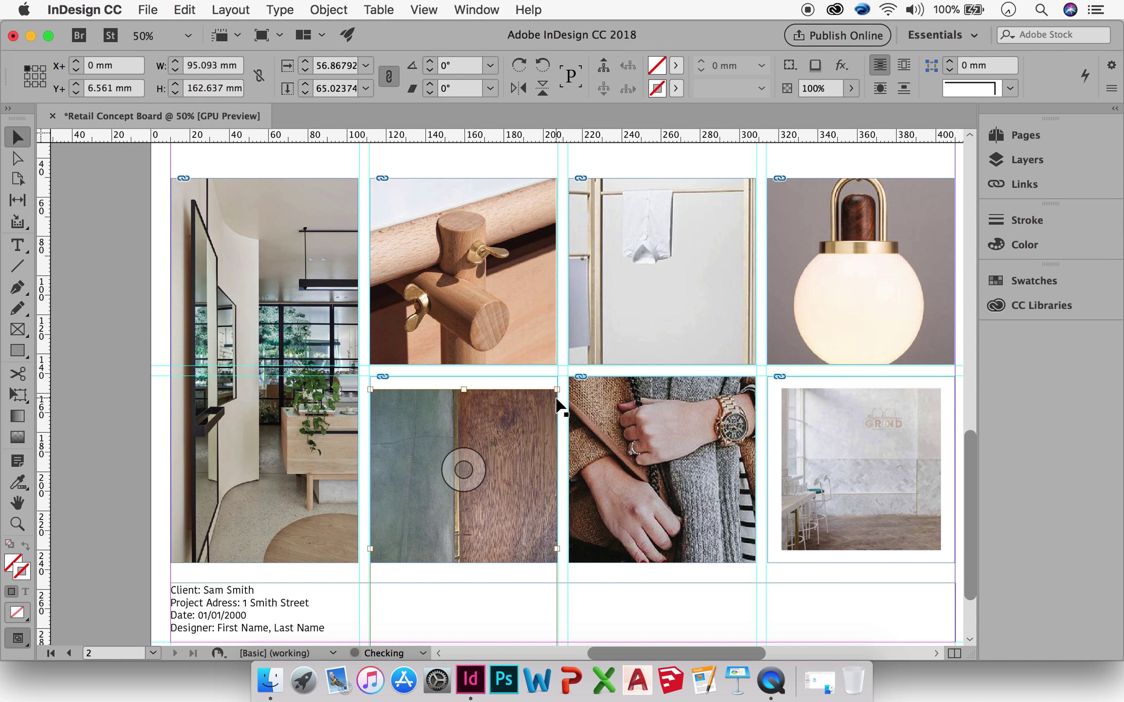
key(Up)
key(Up)
key(Up)
key(Up)
key(Up)
key(Up)
key(Up)
key(Up)
key(Up)
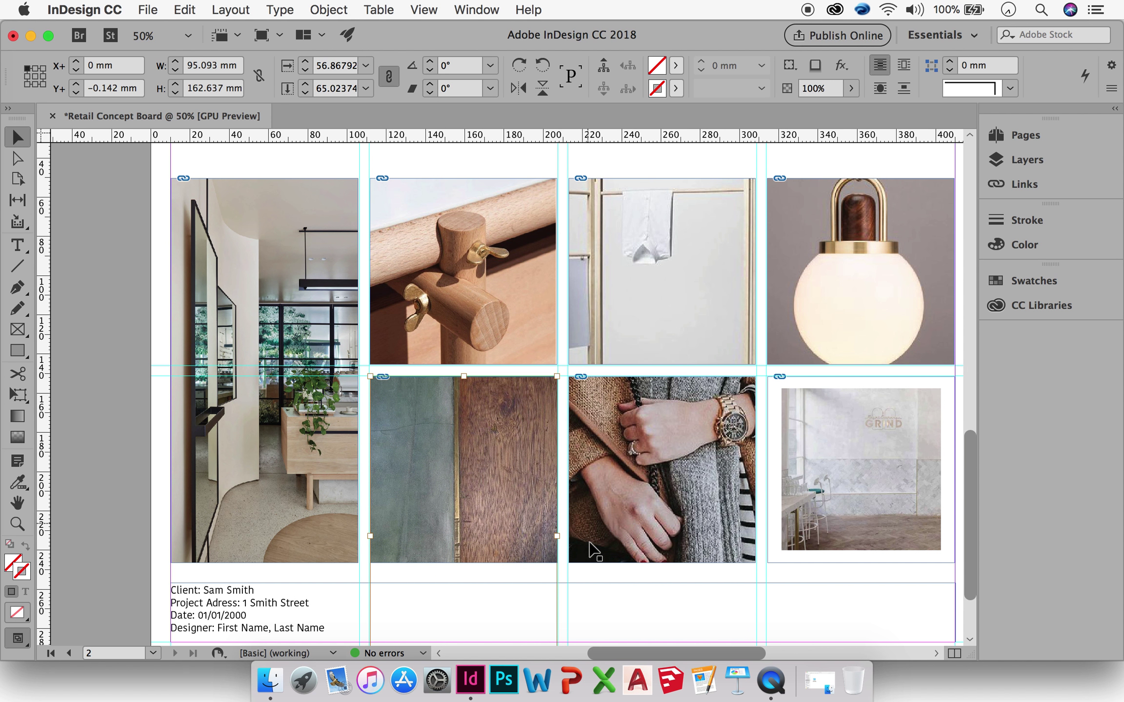
click(603, 601)
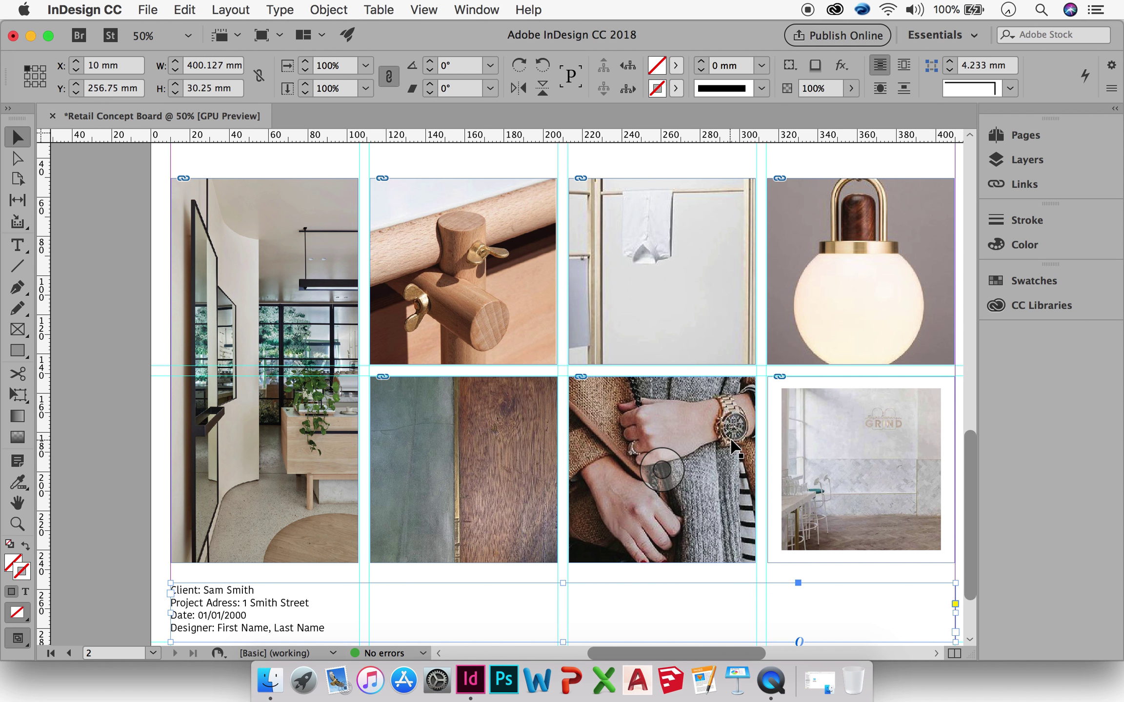
Scale down the wristwatch image inside its frame to show more of the coat, scarf and bag.
click(662, 469)
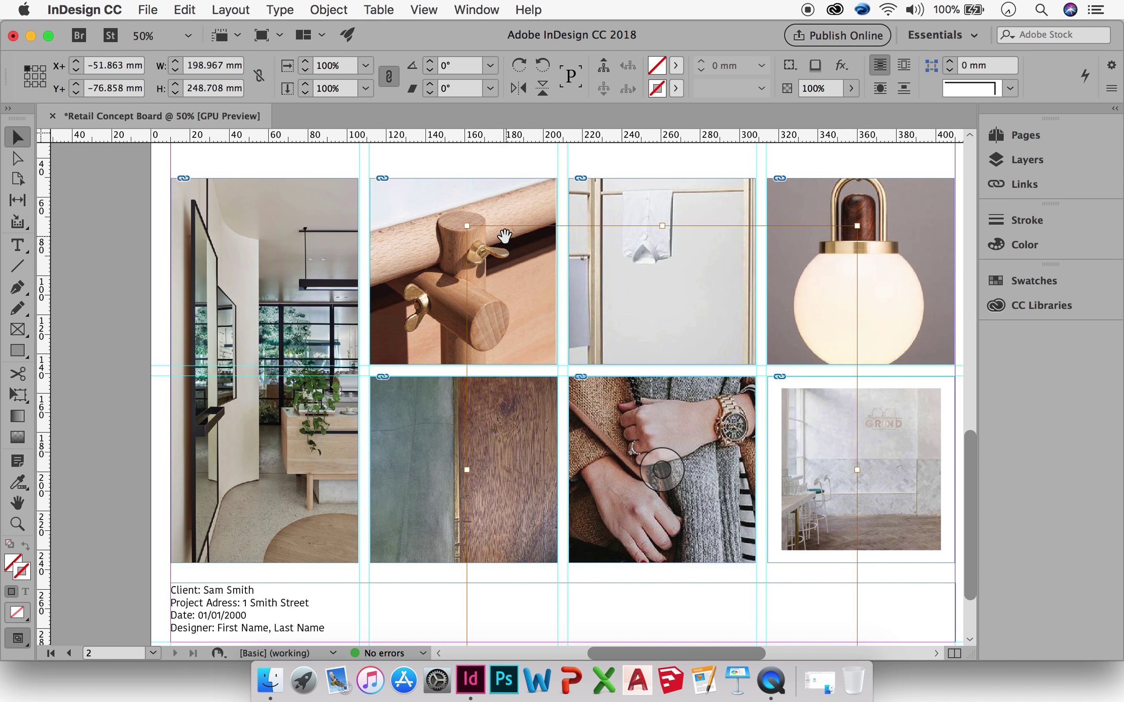
drag(464, 225, 614, 414)
drag(741, 591, 754, 602)
click(710, 634)
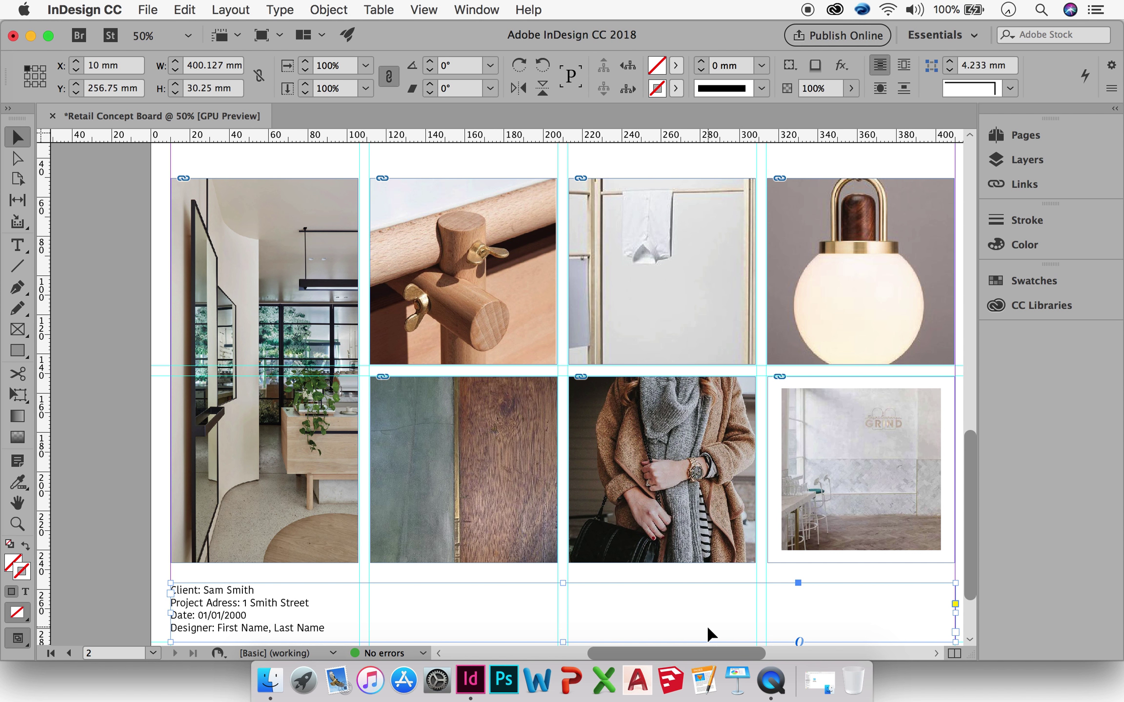
Align the clothes rack image with its frame's upper-left corner and scale it to about 72 × 96 mm.
click(666, 328)
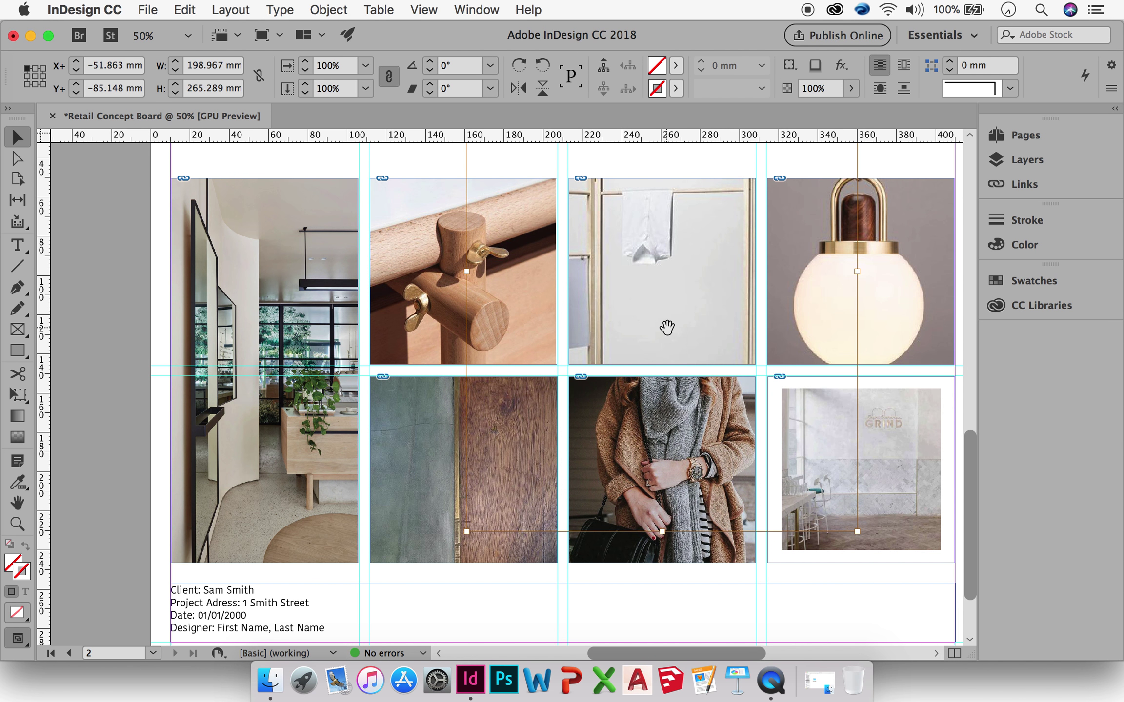
drag(467, 532, 593, 355)
drag(636, 270, 615, 445)
drag(830, 529, 724, 427)
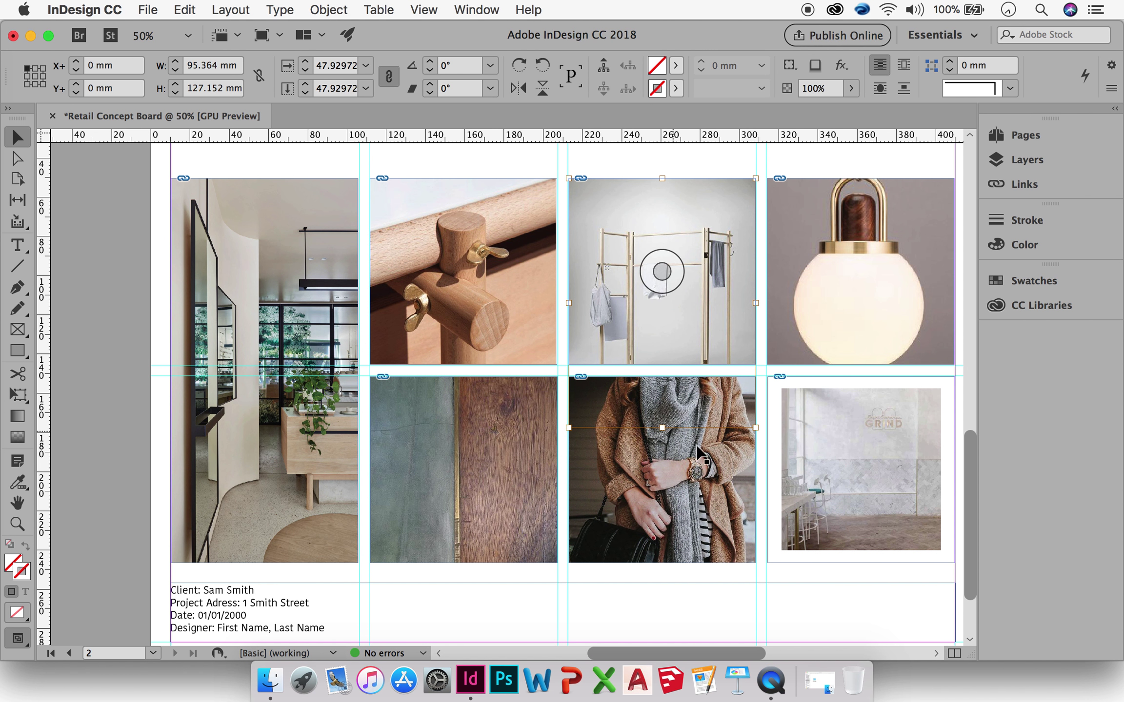
drag(759, 429, 708, 365)
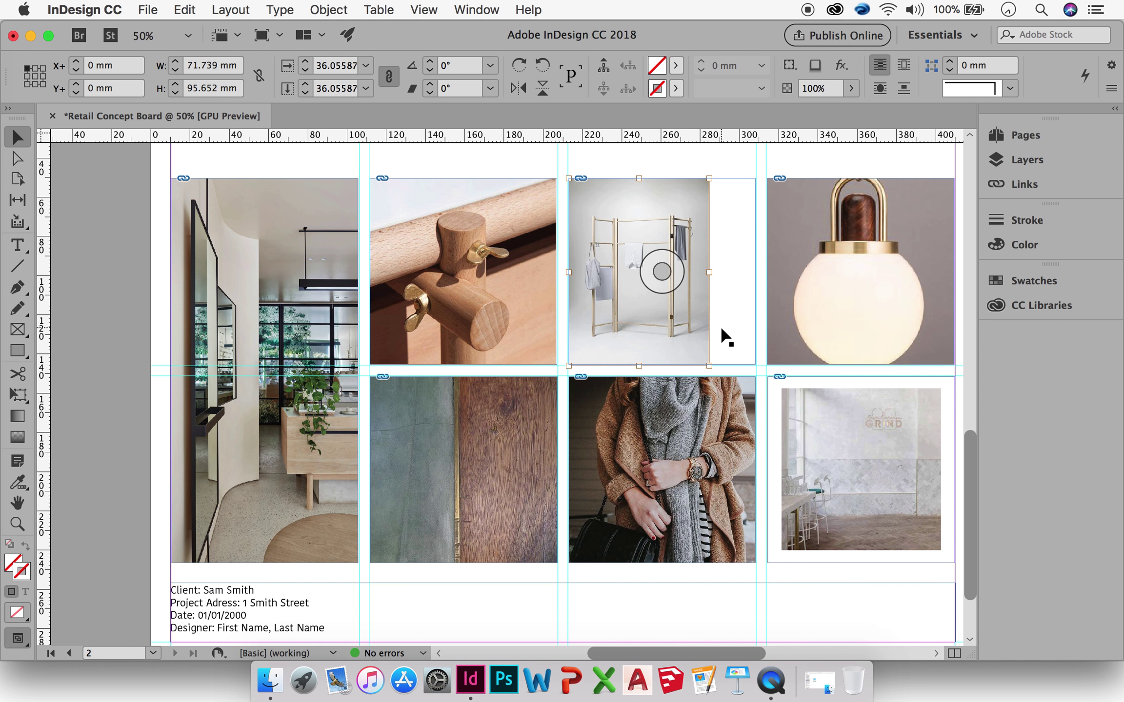
Narrow the clothes rack frame from its right side to about 72 mm so that it matches the image's width.
click(734, 336)
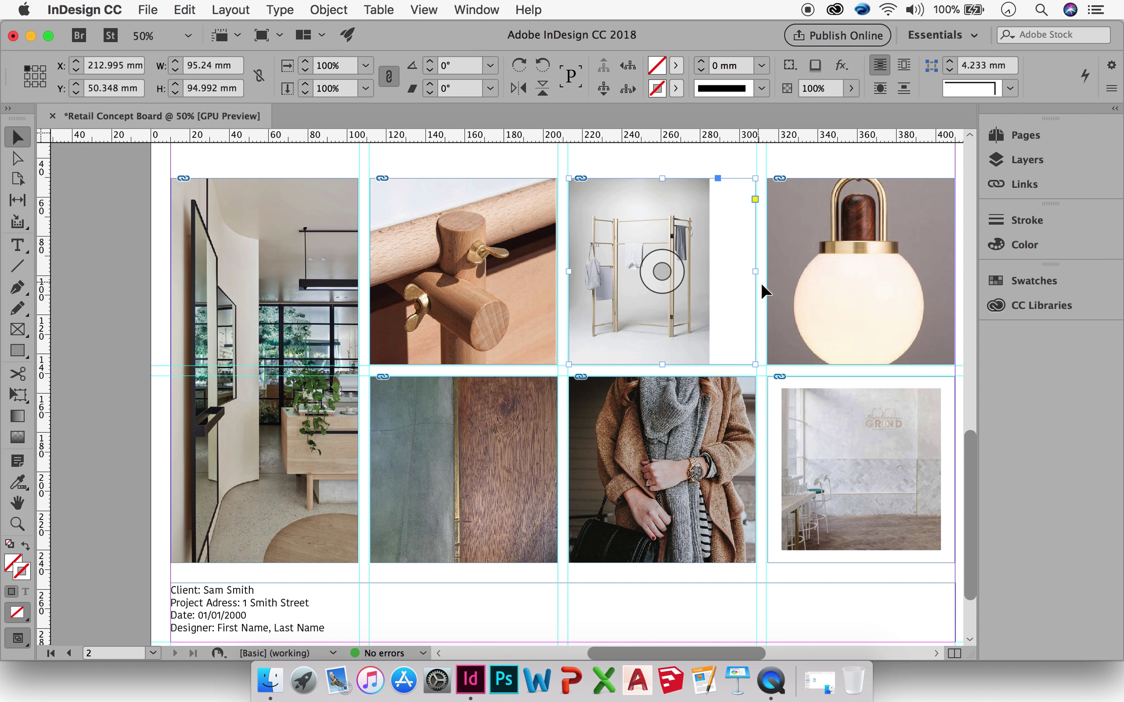
drag(758, 271, 709, 273)
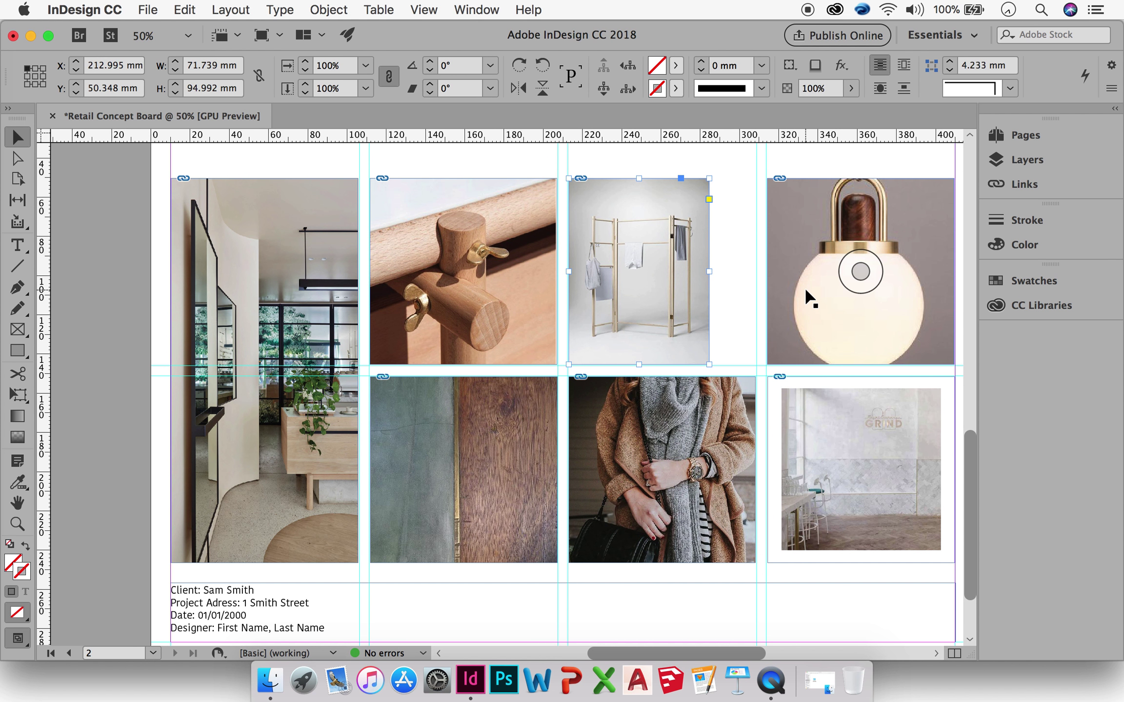
Scale the pendant lamp image down to about 96 × 96 mm so the whole lamp shows within its frame.
click(812, 237)
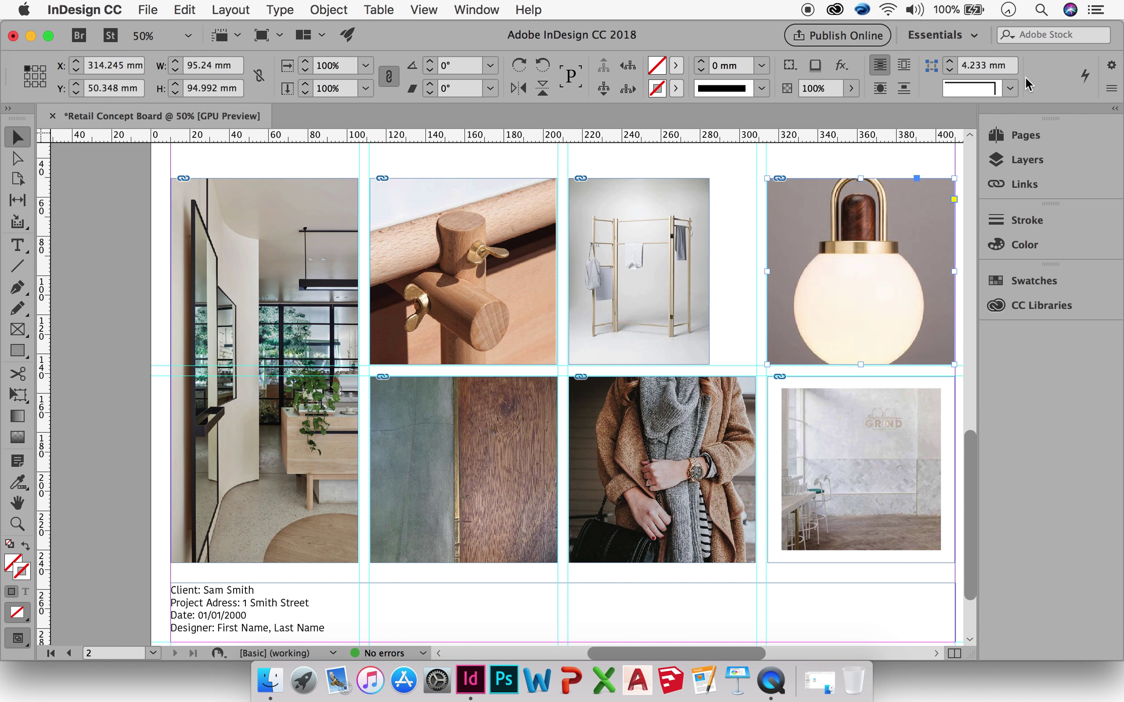
click(1008, 89)
click(1008, 89)
double_click(825, 209)
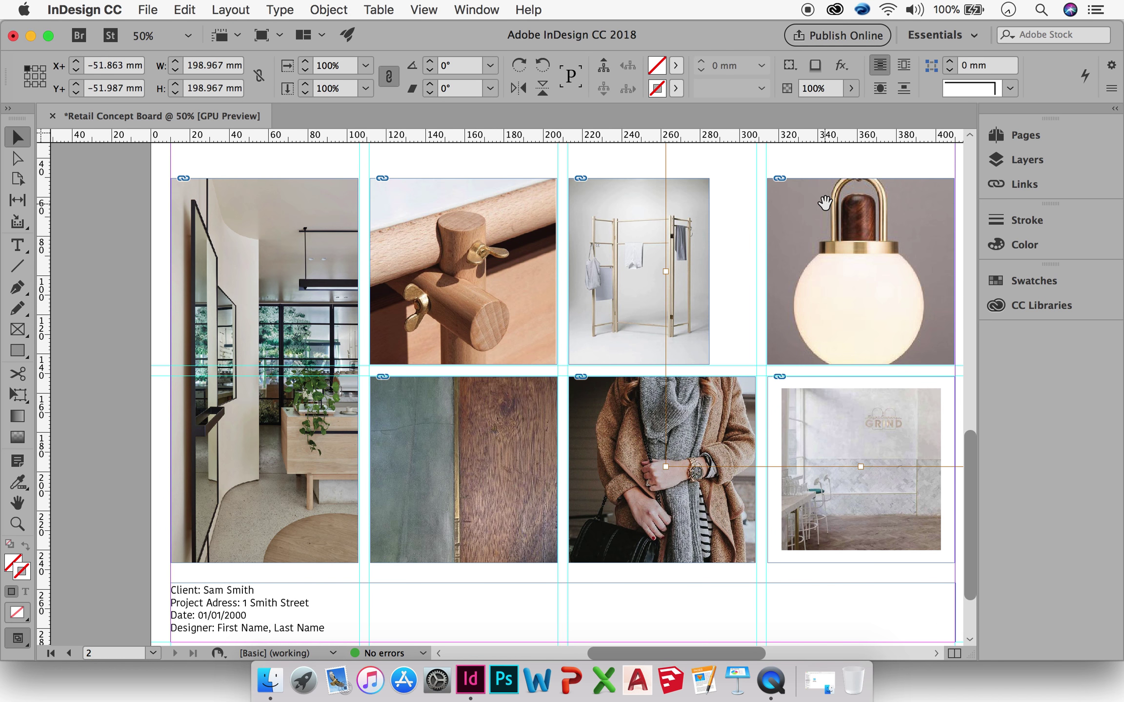
drag(704, 430, 733, 378)
drag(682, 449, 792, 368)
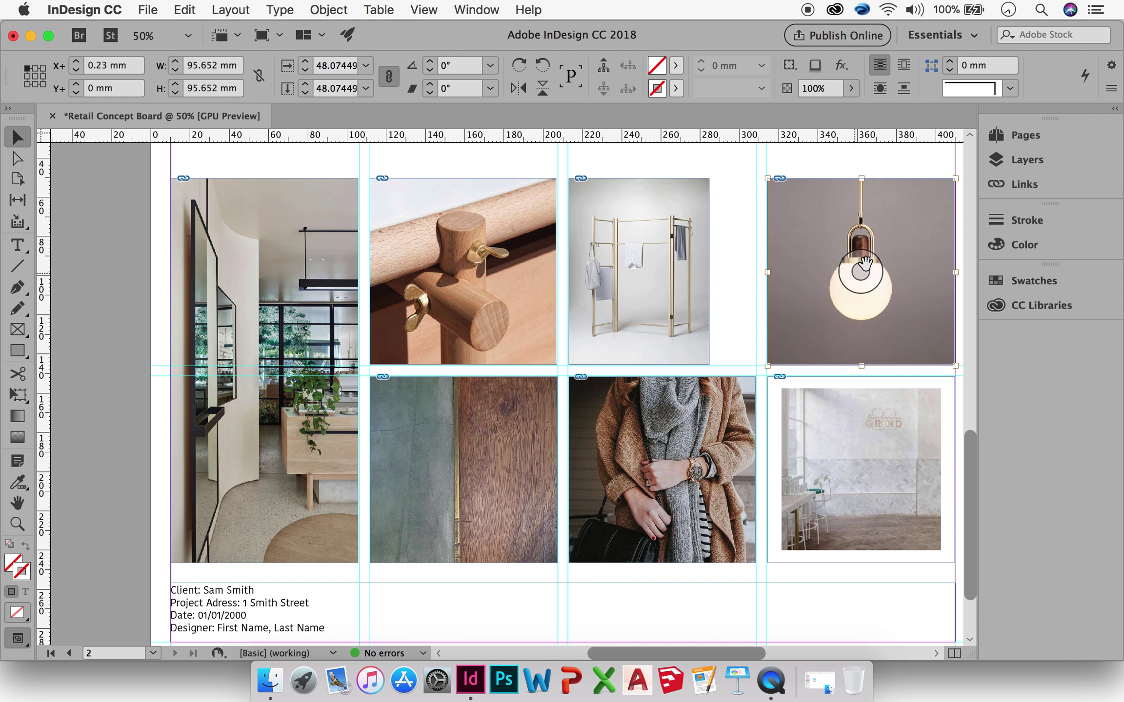
Crop the pendant lamp frame from both sides to about 46 mm wide around the lamp.
click(910, 295)
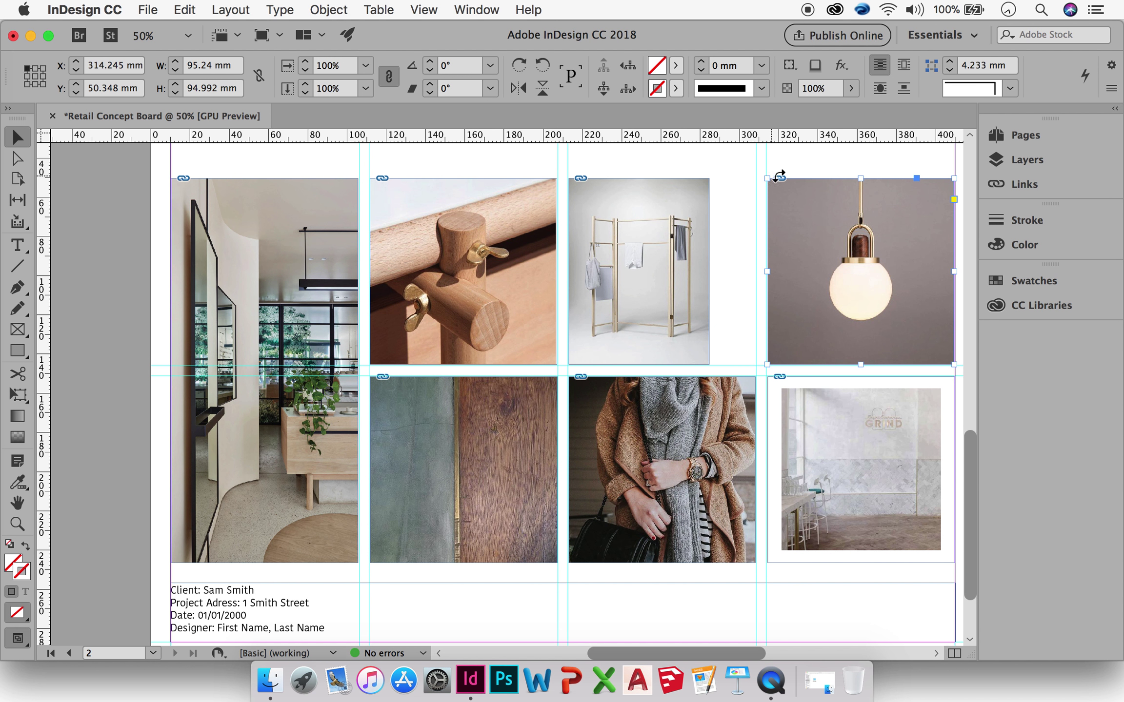
drag(767, 271, 813, 271)
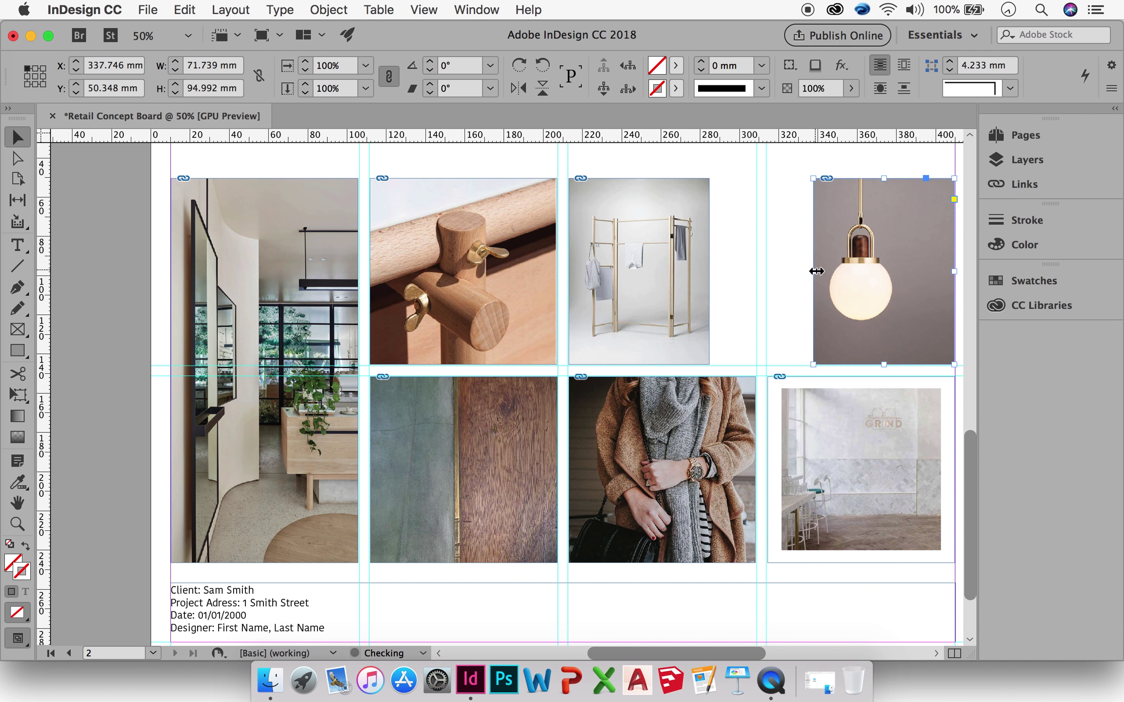
drag(953, 271, 904, 273)
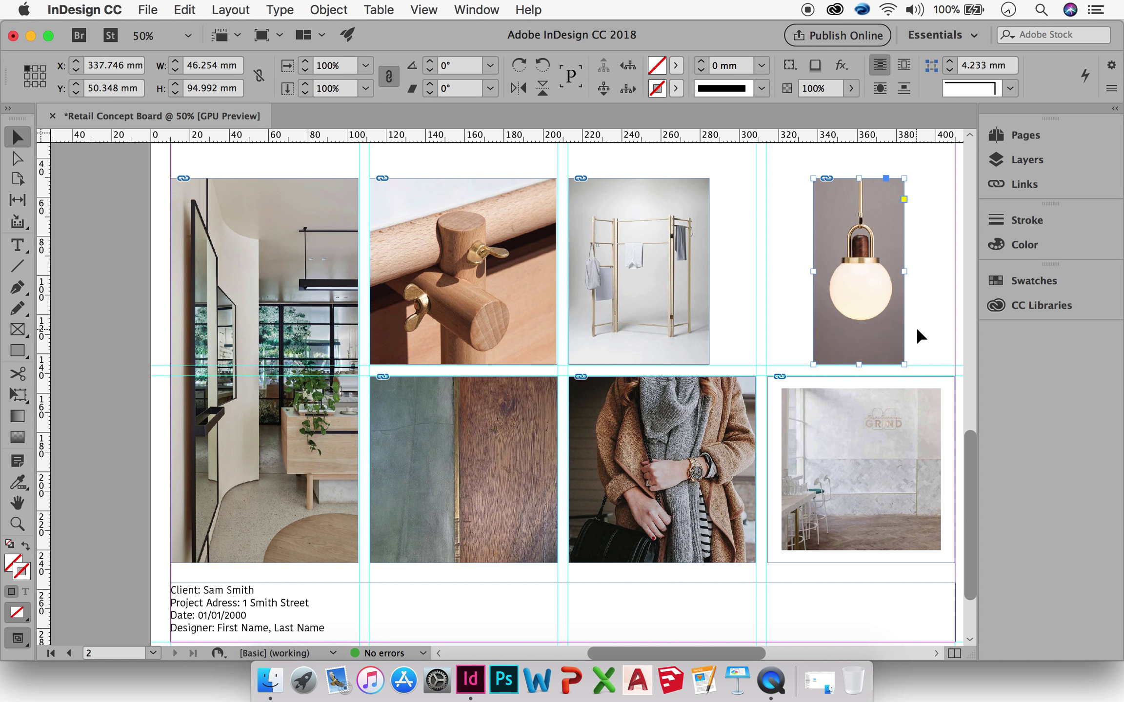
Move the pendant lamp frame beside the clothes rack frame, at about X 291 mm and level with its top edge.
scroll(794, 347, up, 2)
scroll(794, 347, left, 2)
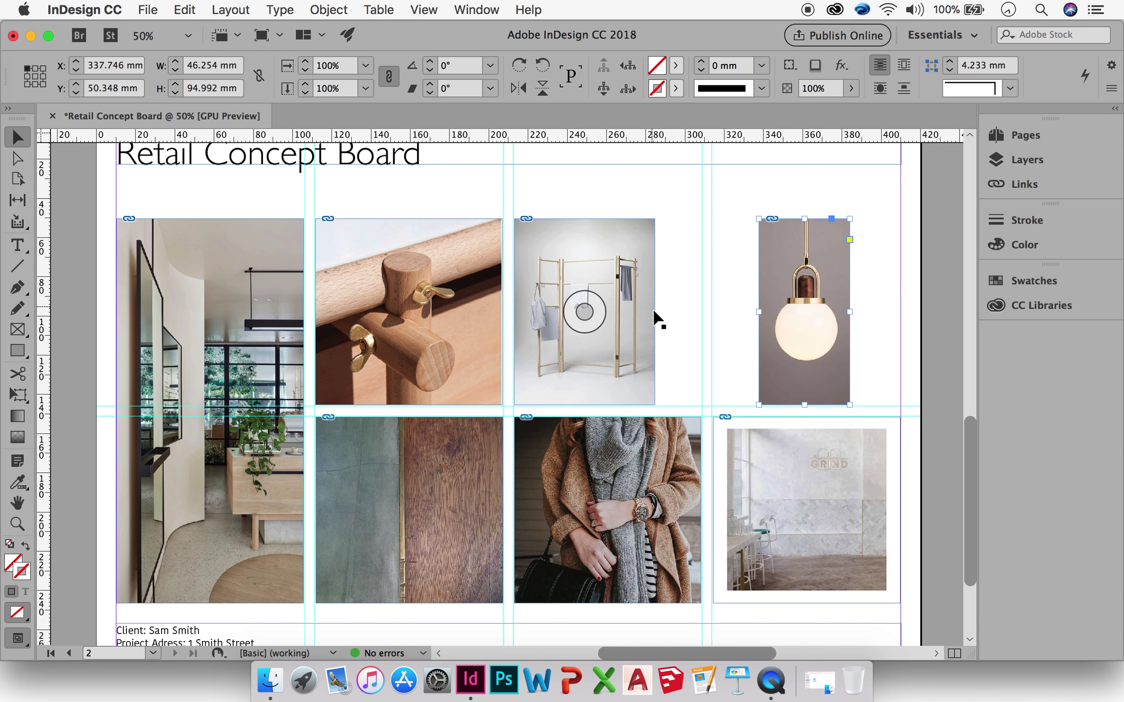
click(799, 360)
drag(799, 359, 786, 354)
drag(754, 355, 783, 369)
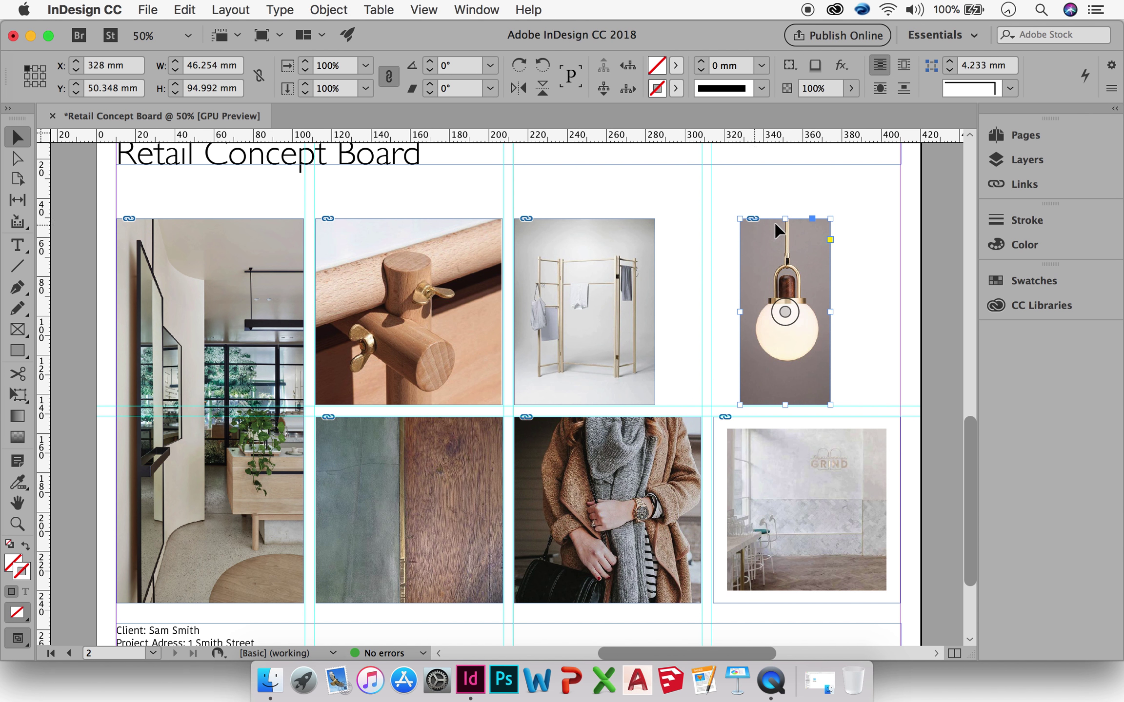
drag(815, 365, 742, 367)
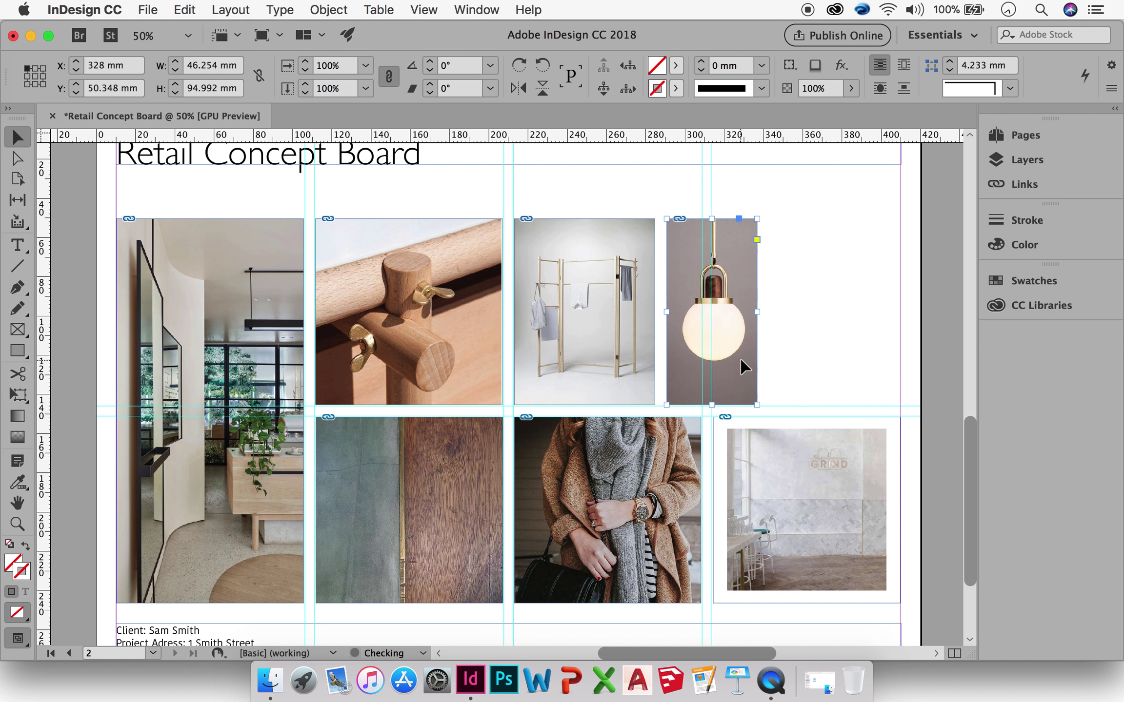
key(Left)
key(Down)
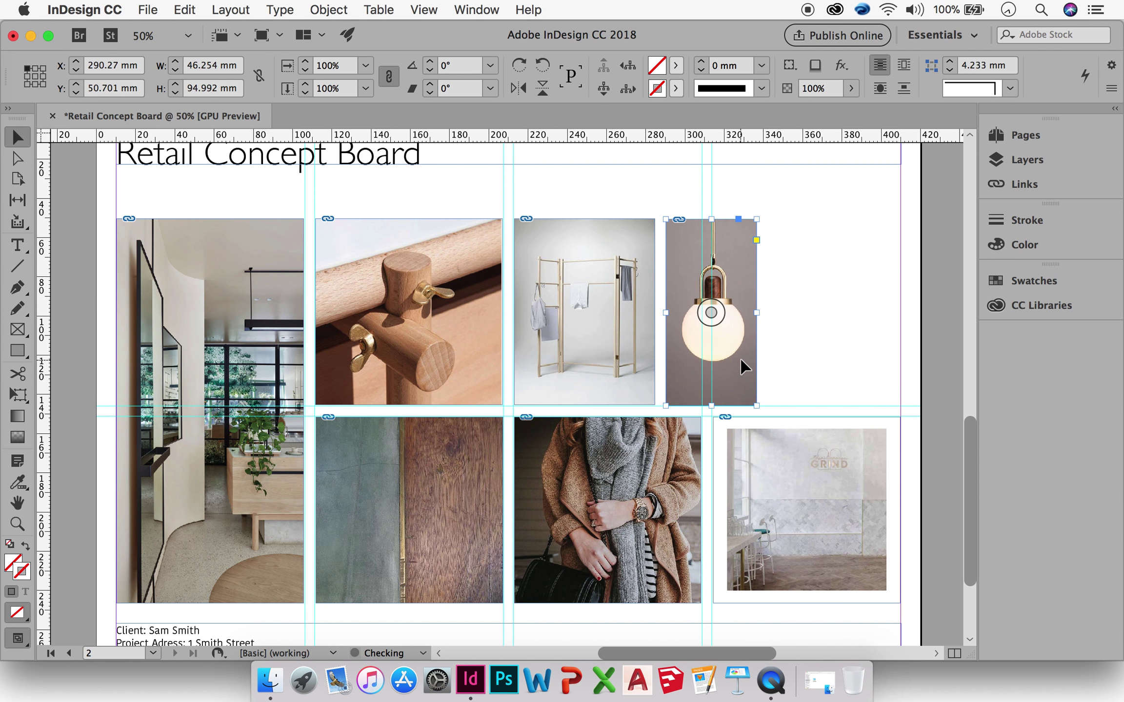
key(Left)
drag(741, 366, 739, 366)
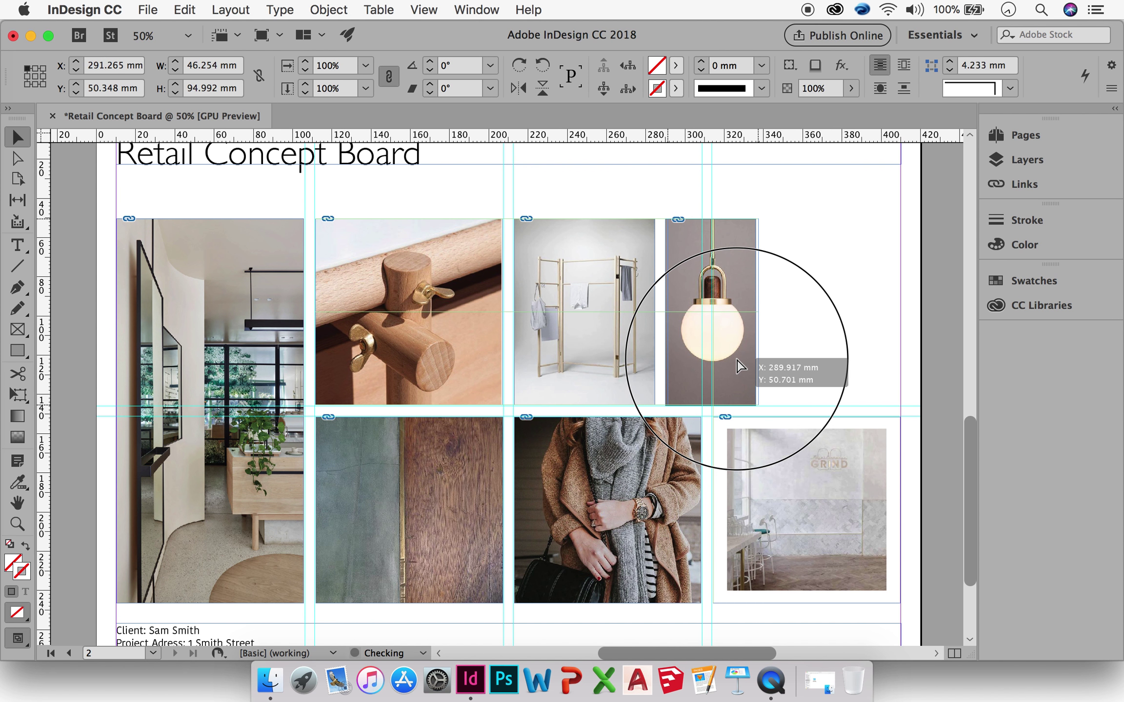
drag(741, 366, 743, 367)
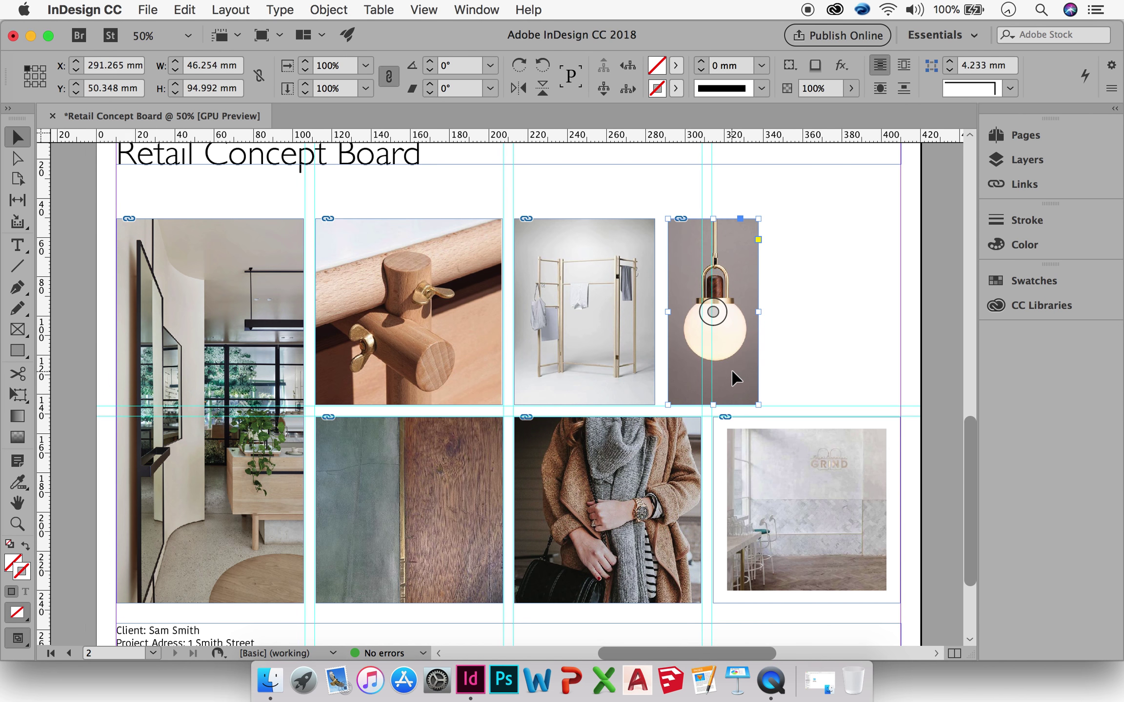
Extend the bottom edges of the pendant lamp and clothes rack frames to the horizontal guide, making both about 96 mm high.
scroll(733, 374, up, 3)
drag(706, 418, 706, 419)
click(798, 379)
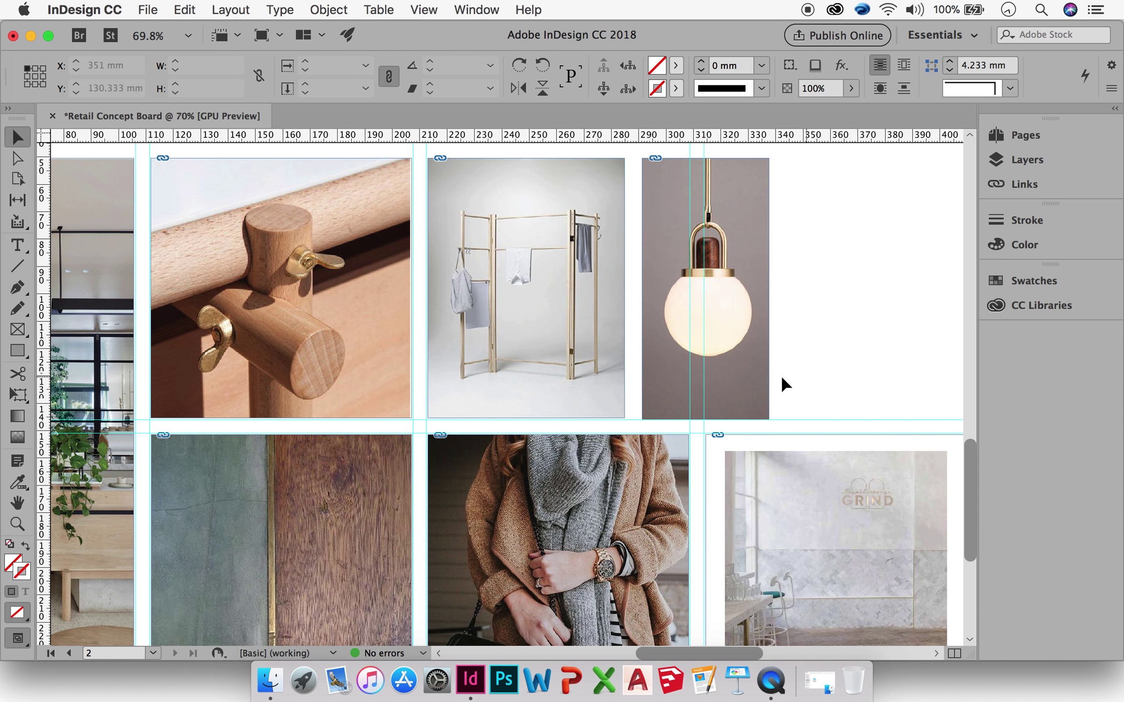
click(570, 402)
drag(525, 418, 526, 422)
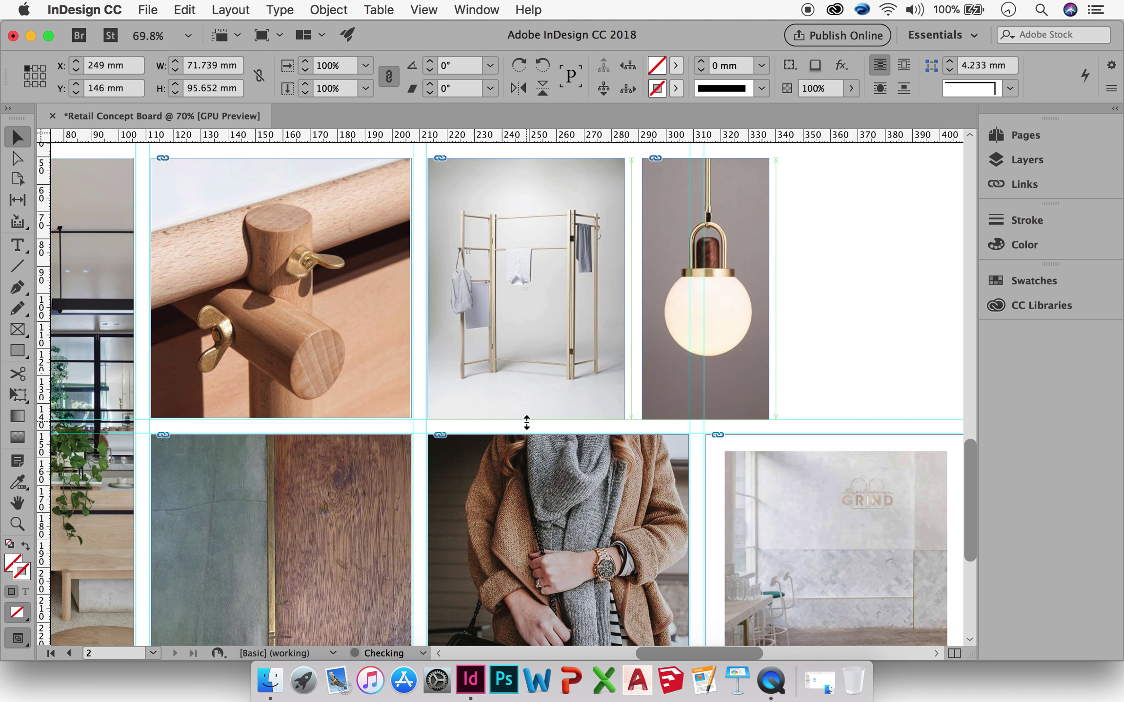
Shift the pendant lamp frame slightly closer to the clothes rack frame, to about X 290 mm.
mouse_move(670, 394)
mouse_down()
mouse_move(683, 394)
mouse_move(667, 395)
mouse_up()
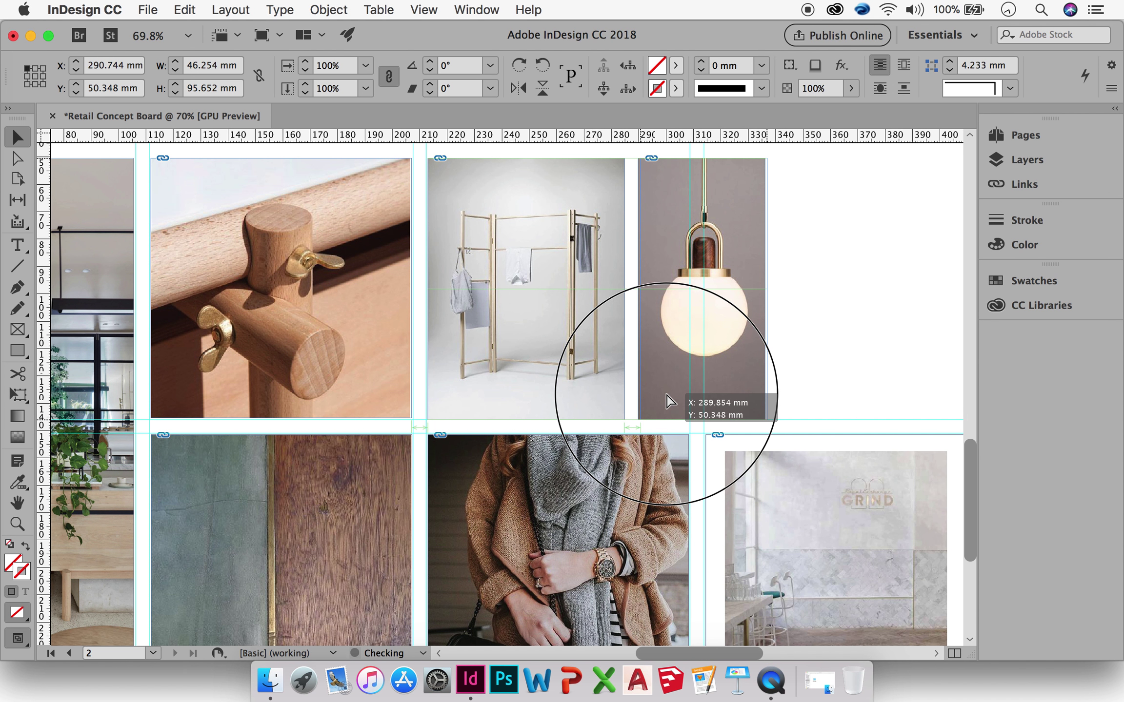
drag(666, 395, 667, 396)
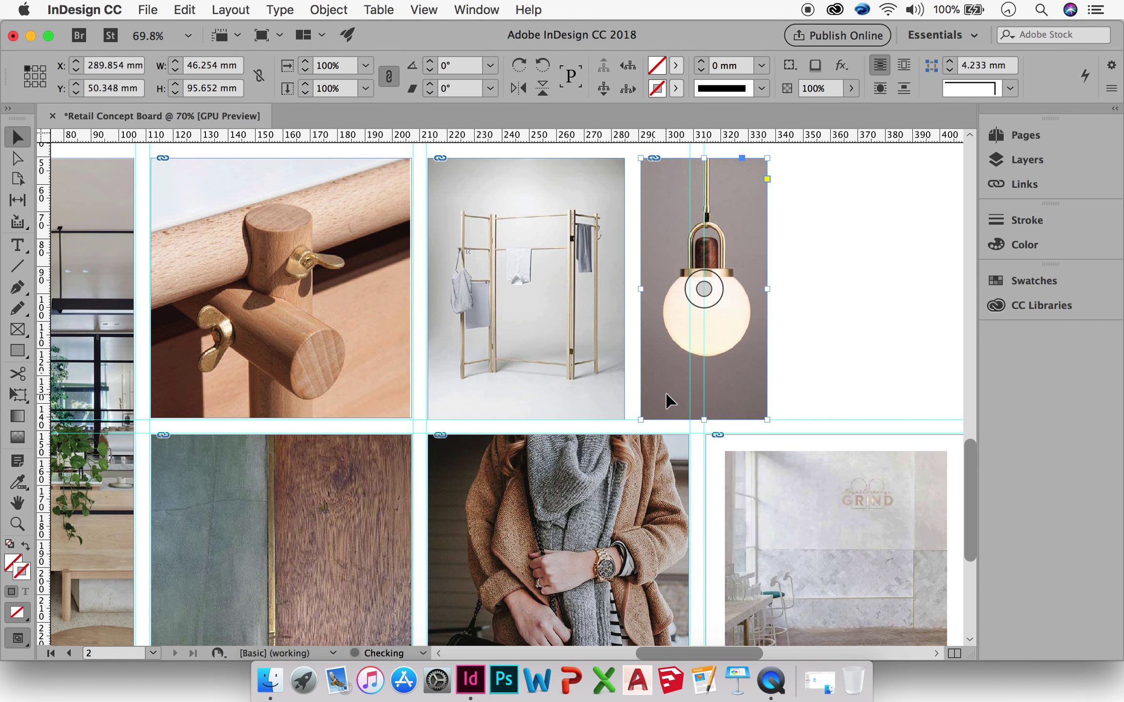
click(814, 383)
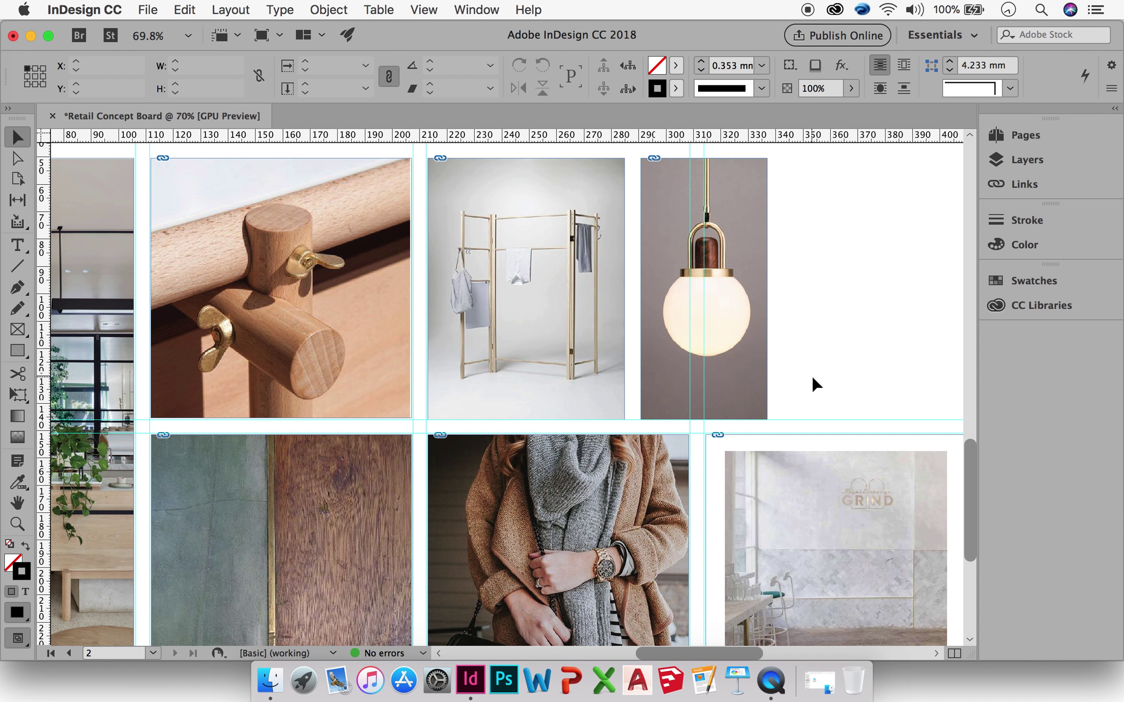
Enlarge the frame of the wooden rail and wing nut image to about 98 × 96 mm.
click(525, 291)
click(349, 392)
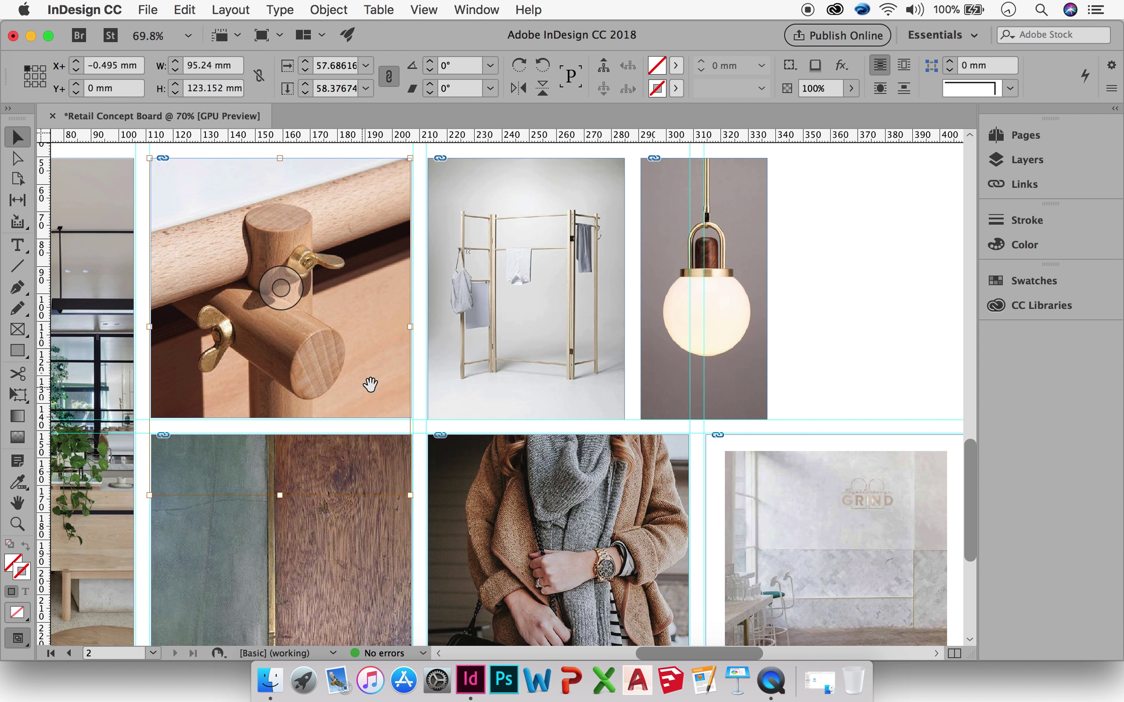
click(410, 418)
drag(410, 417, 412, 420)
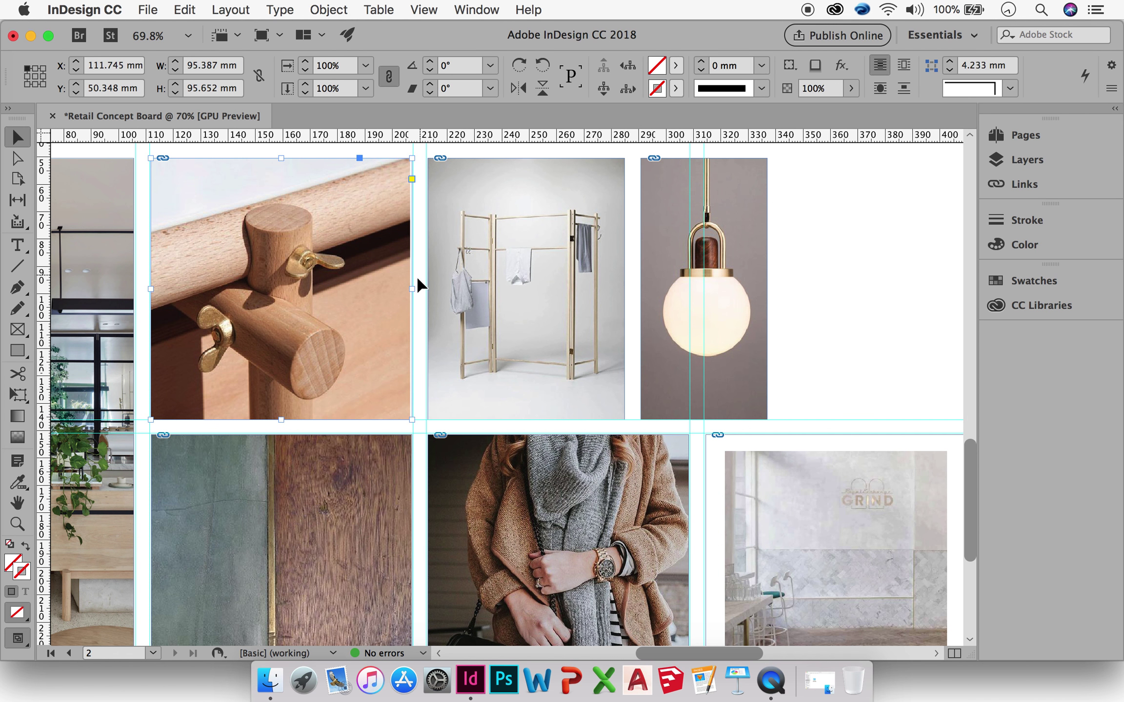
drag(417, 287, 419, 287)
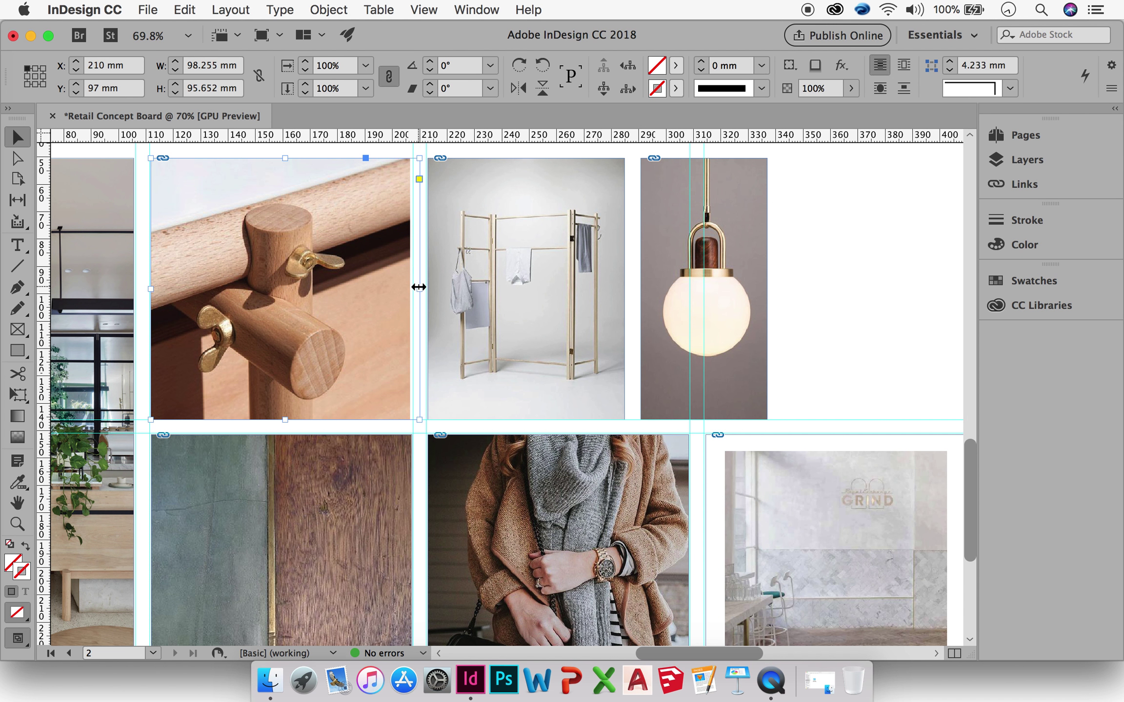
Scale the wooden rail and wing nut image proportionally to about 97 × 125 mm inside its frame.
double_click(371, 293)
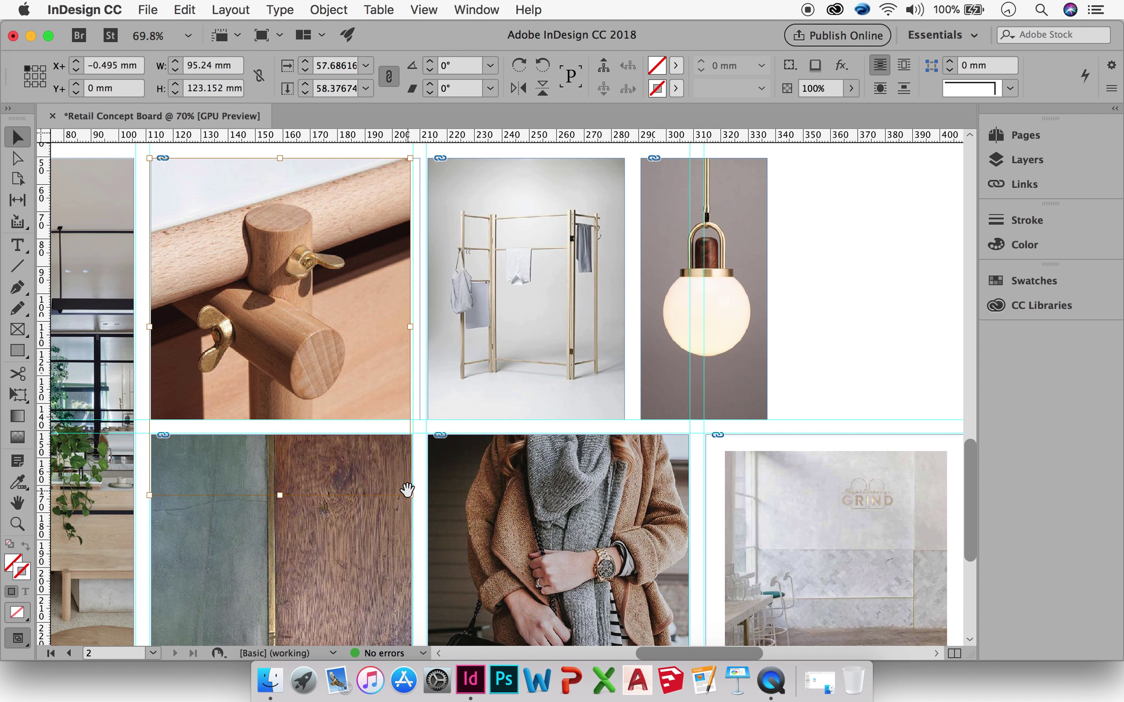
drag(412, 496, 417, 502)
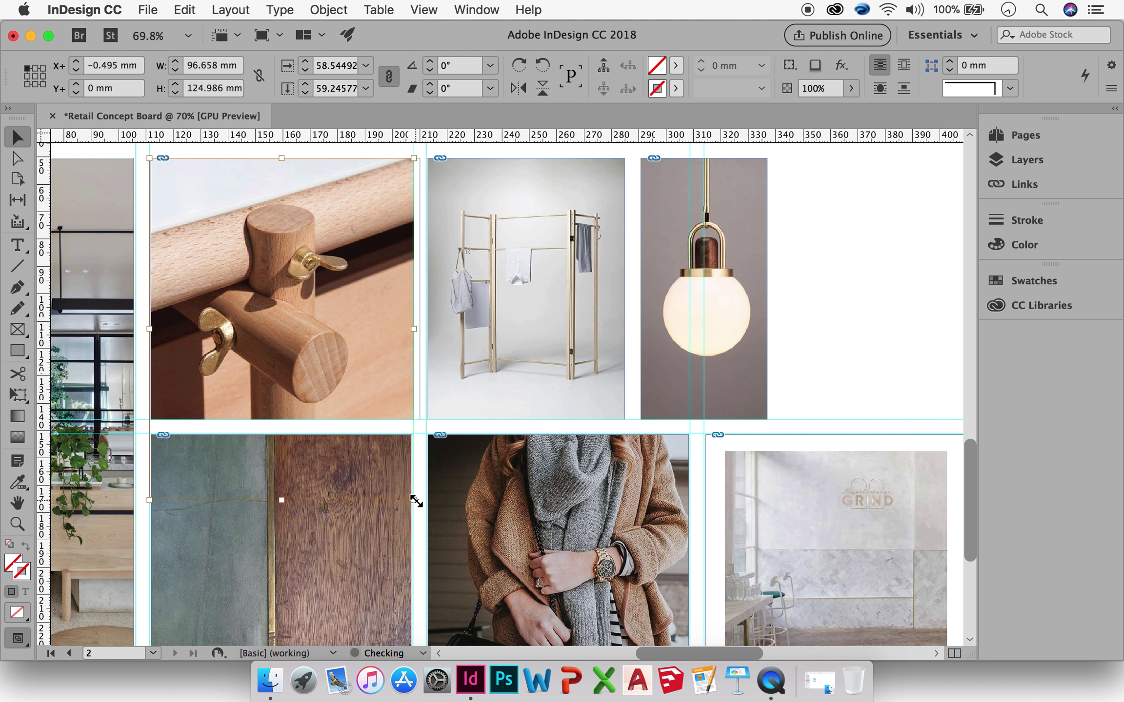
click(868, 337)
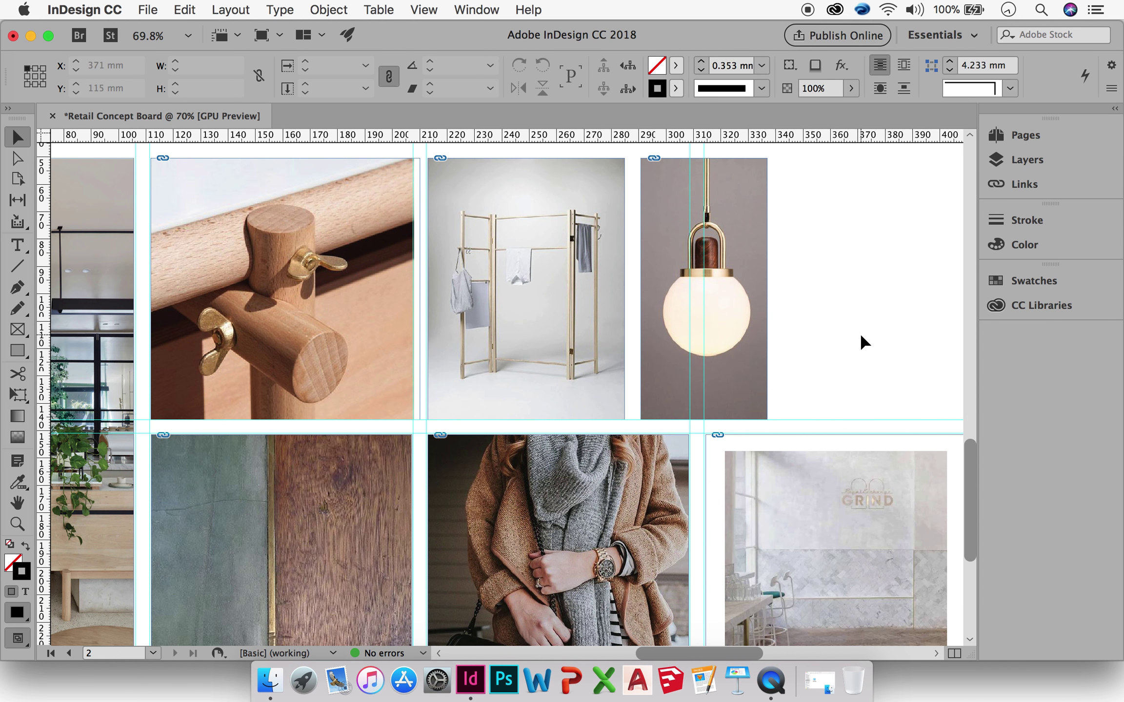
Scale the Grind café image to about 96 × 97 mm to fill its frame, and nudge the frame slightly left.
scroll(861, 337, down, 5)
scroll(860, 339, up, 2)
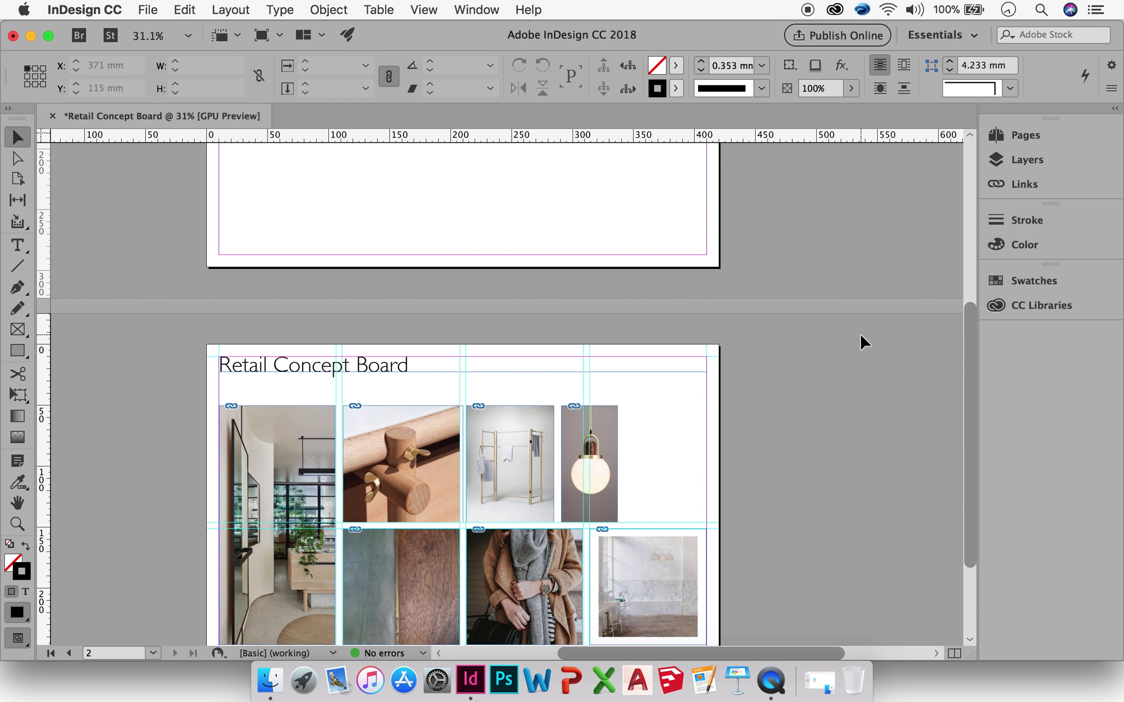
scroll(698, 446, down, 3)
scroll(698, 446, up, 2)
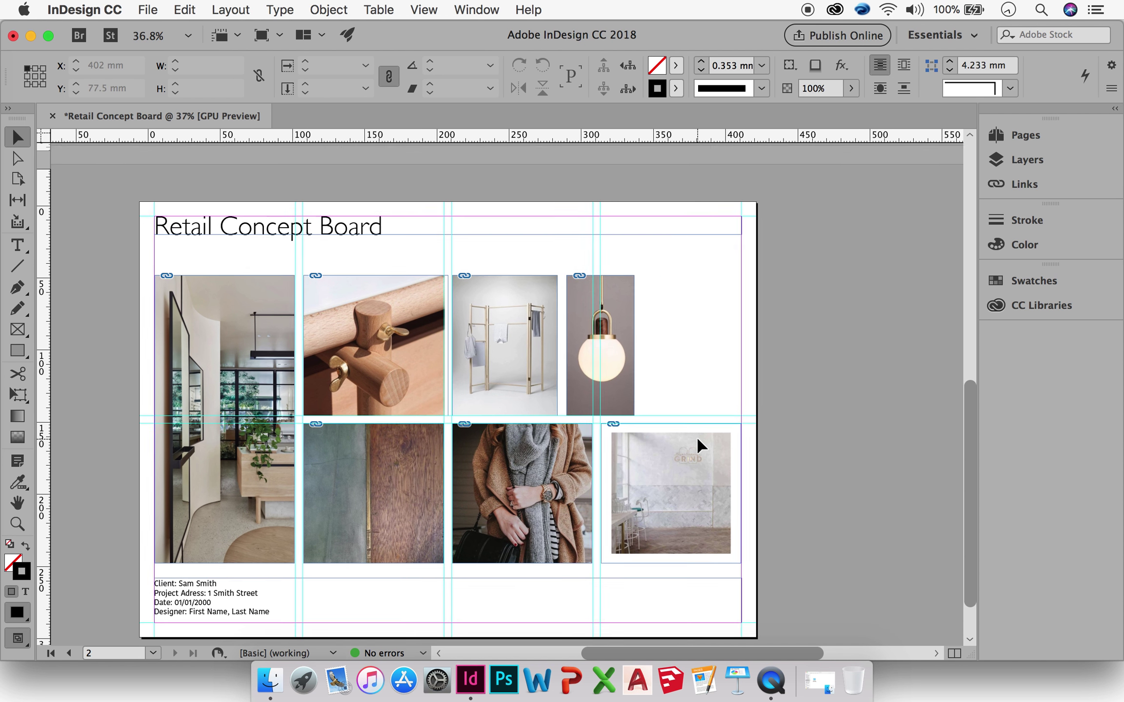
scroll(700, 444, down, 1)
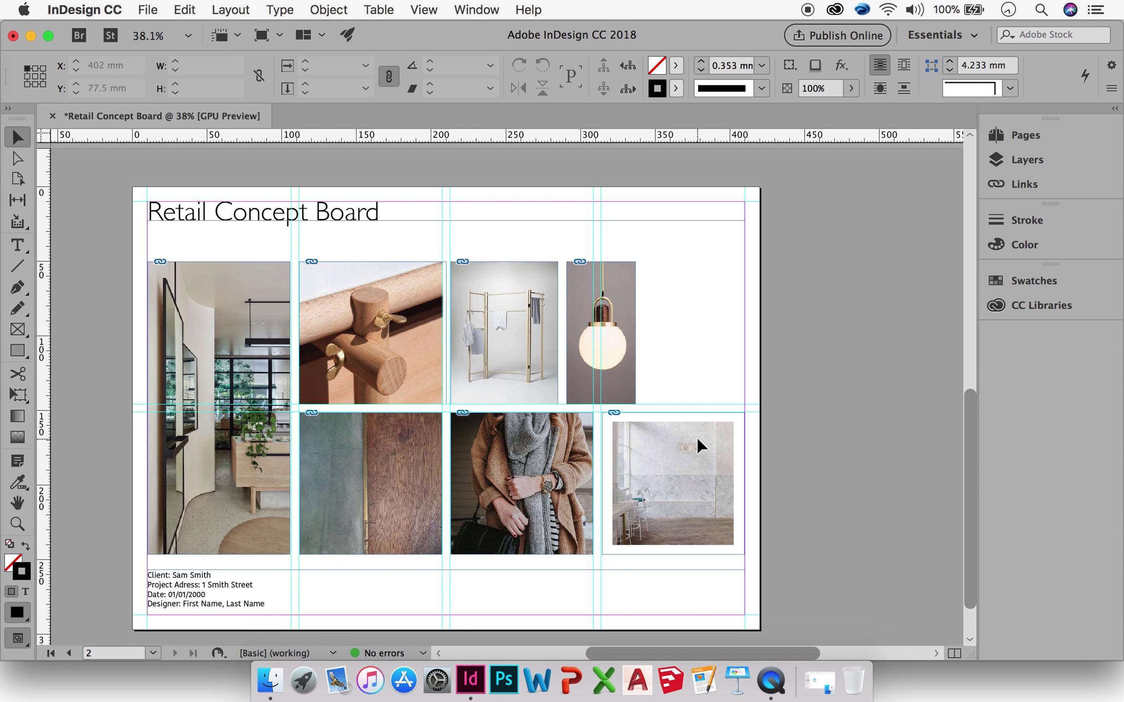
mouse_move(699, 444)
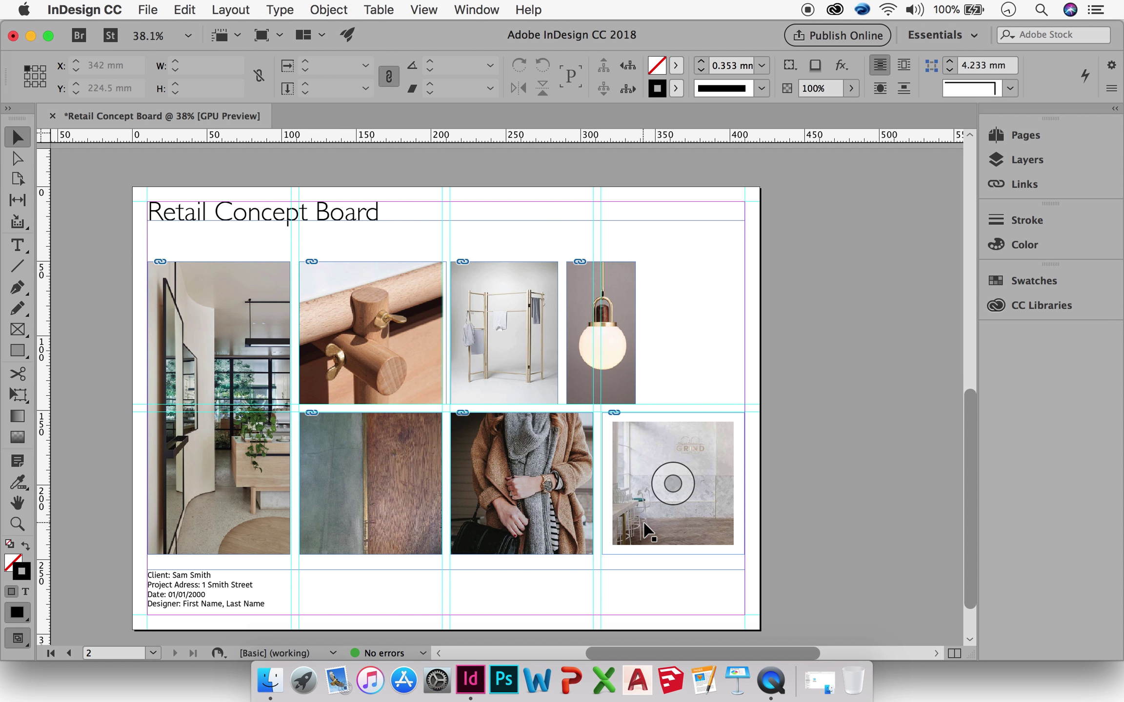
click(665, 491)
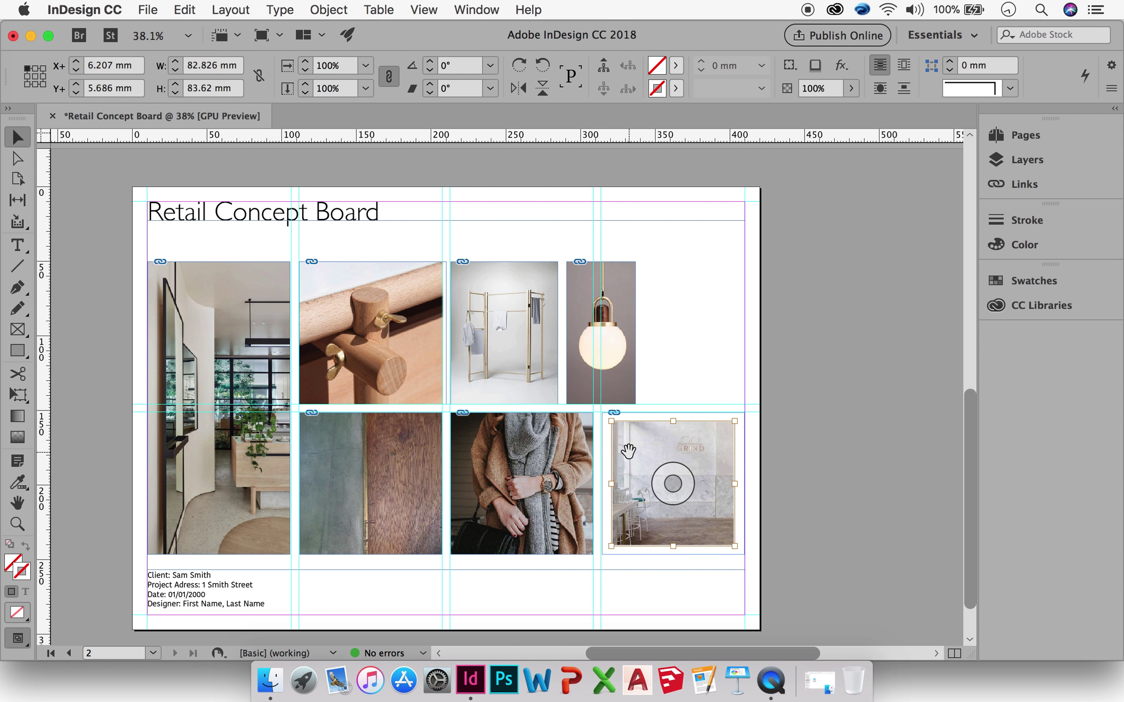
drag(613, 423, 605, 417)
click(672, 484)
drag(732, 548, 746, 553)
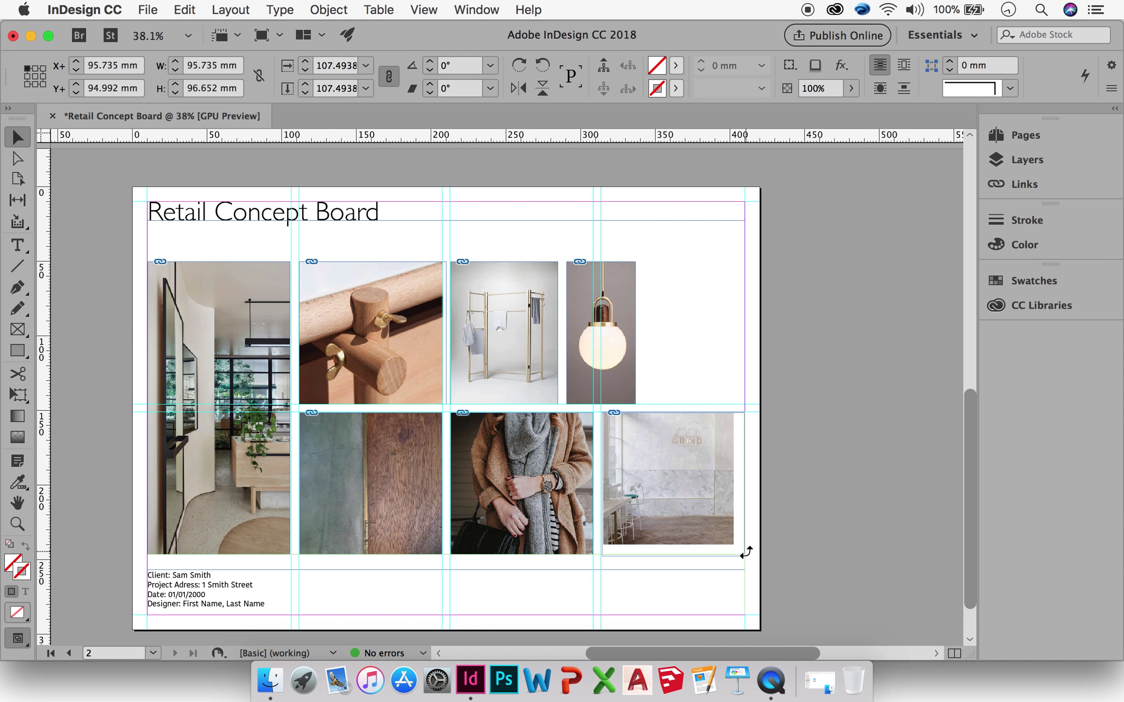
click(808, 549)
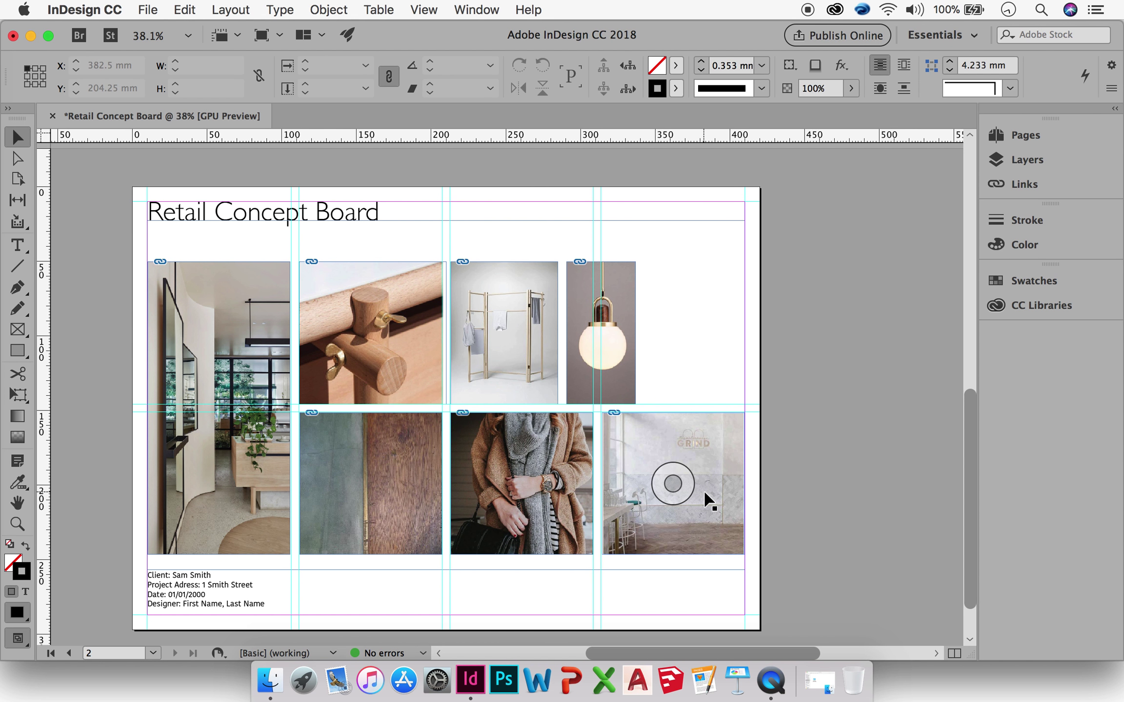
drag(708, 500, 707, 499)
click(785, 484)
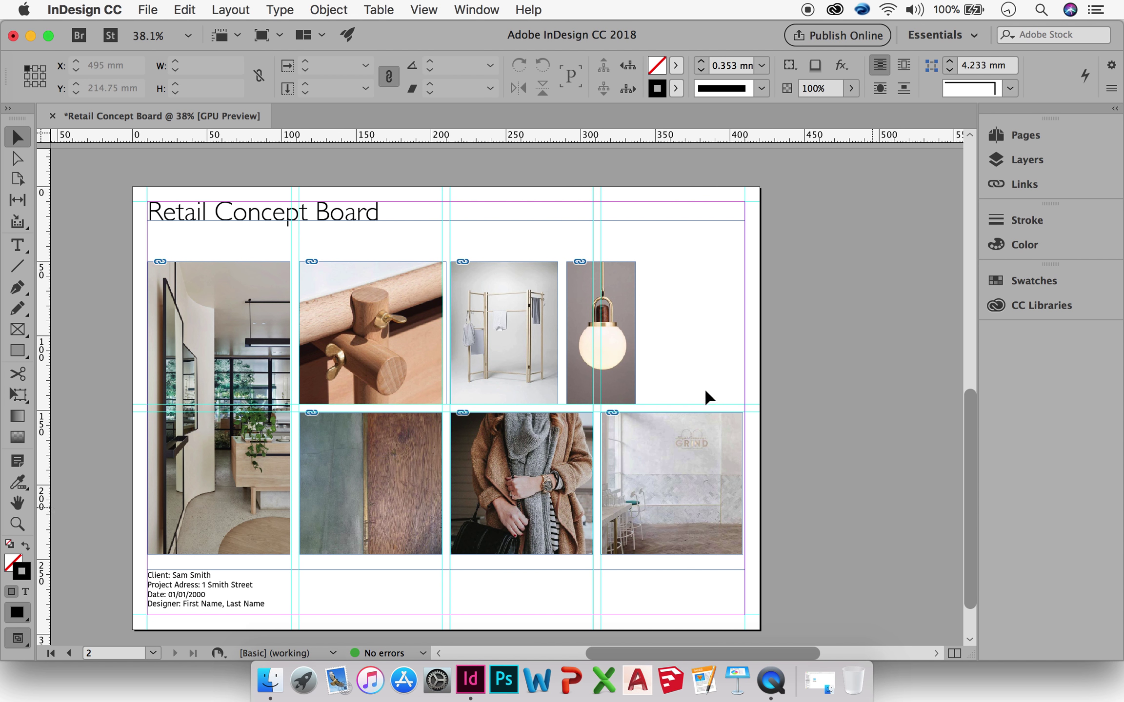
Preview the finished concept board without guides and frame edges, and return to the normal view.
drag(602, 231, 574, 244)
click(645, 242)
key(w)
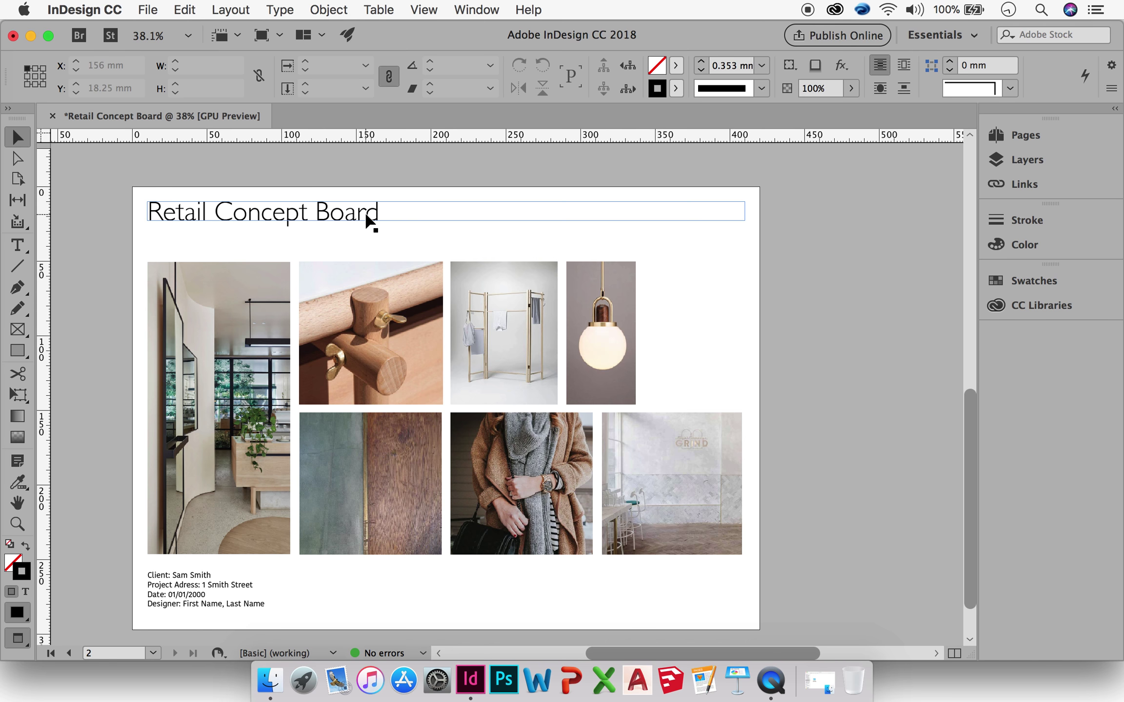
key(w)
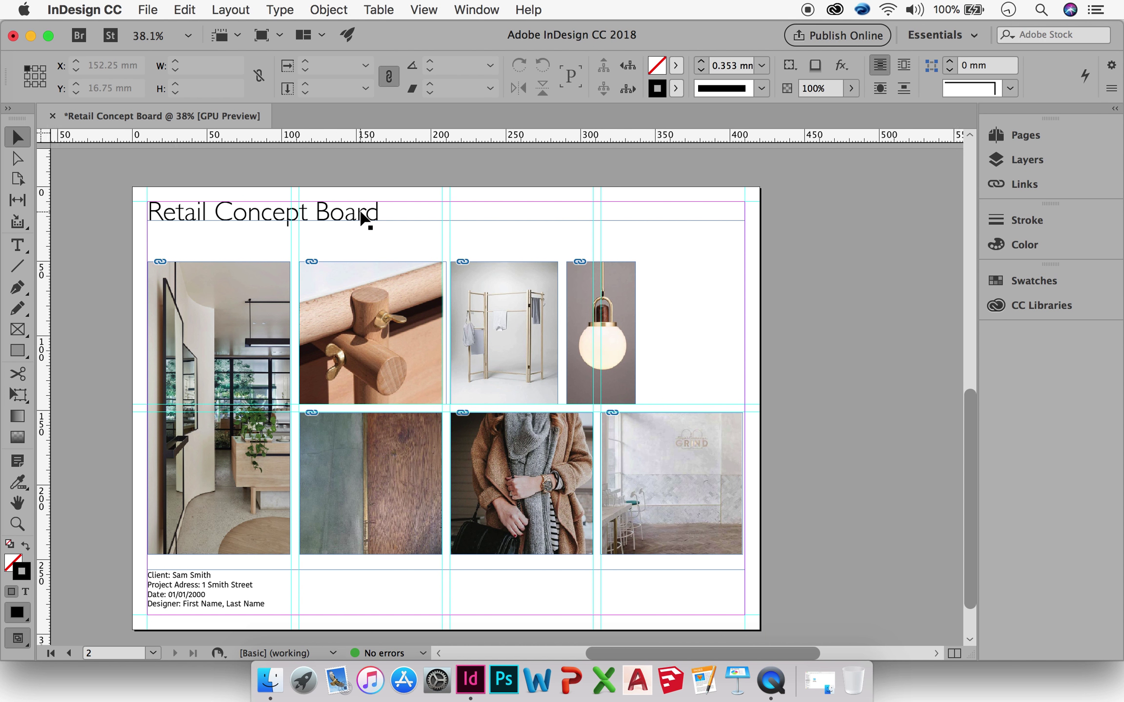
Move the Retail Concept Board title frame down to Y 22 mm and check its position in preview.
drag(381, 213, 380, 234)
key(w)
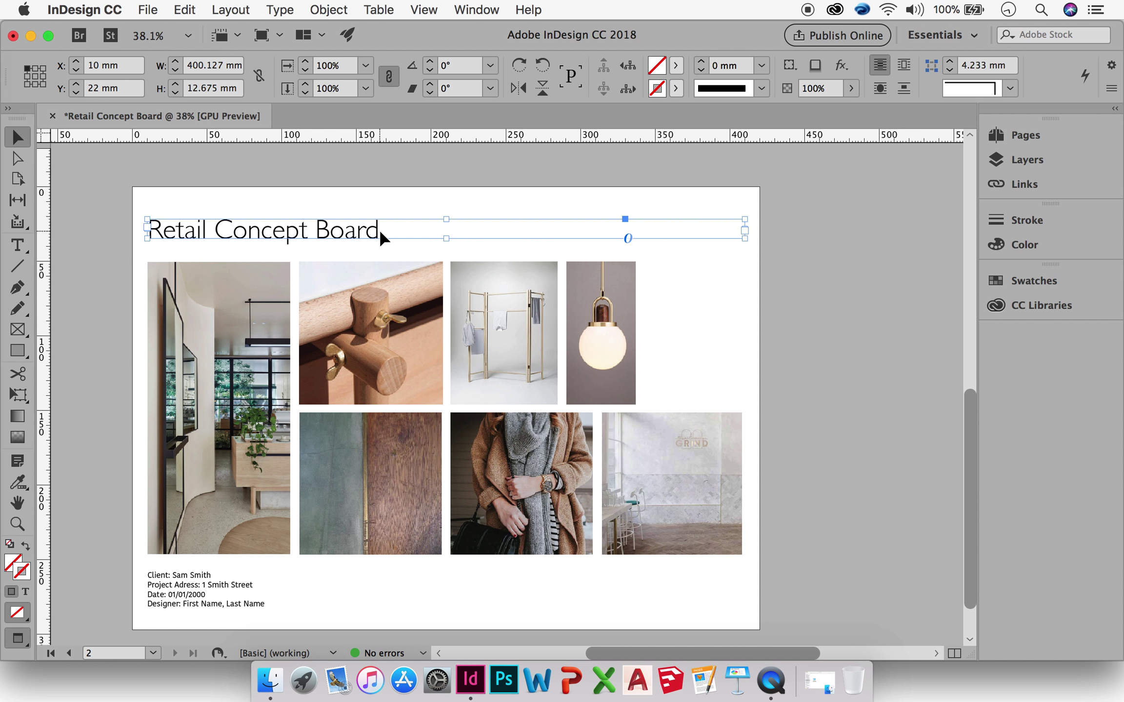
click(873, 288)
key(w)
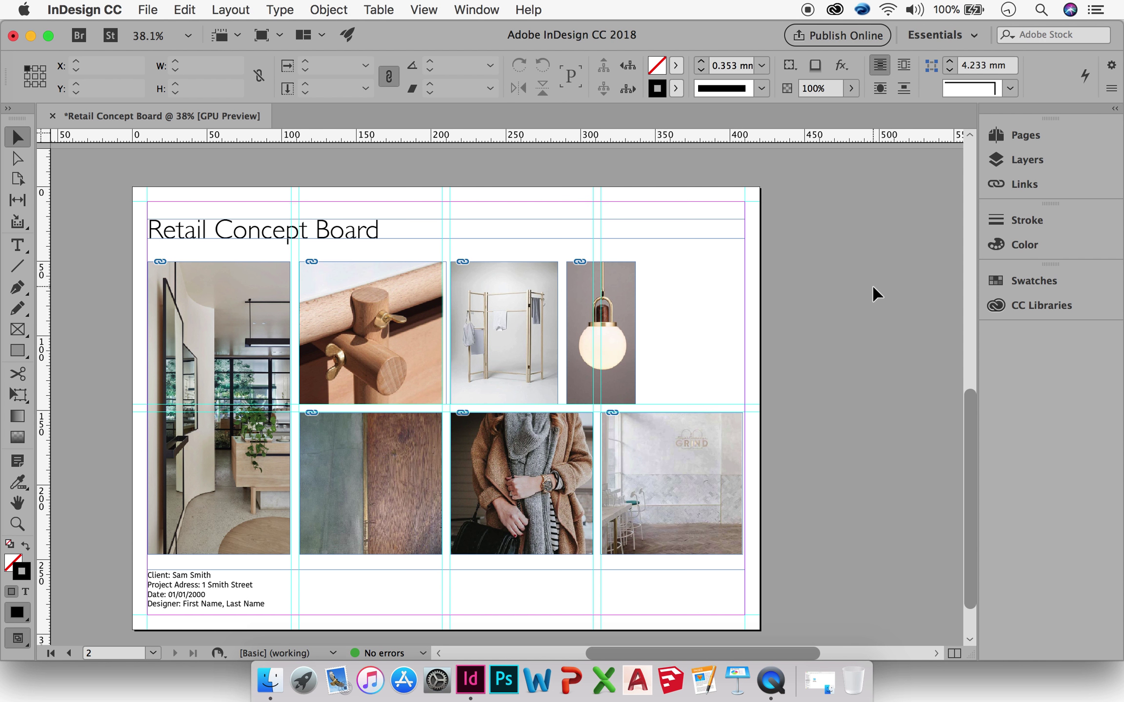
Fill the title frame with [Black] at a 20% tint.
click(397, 232)
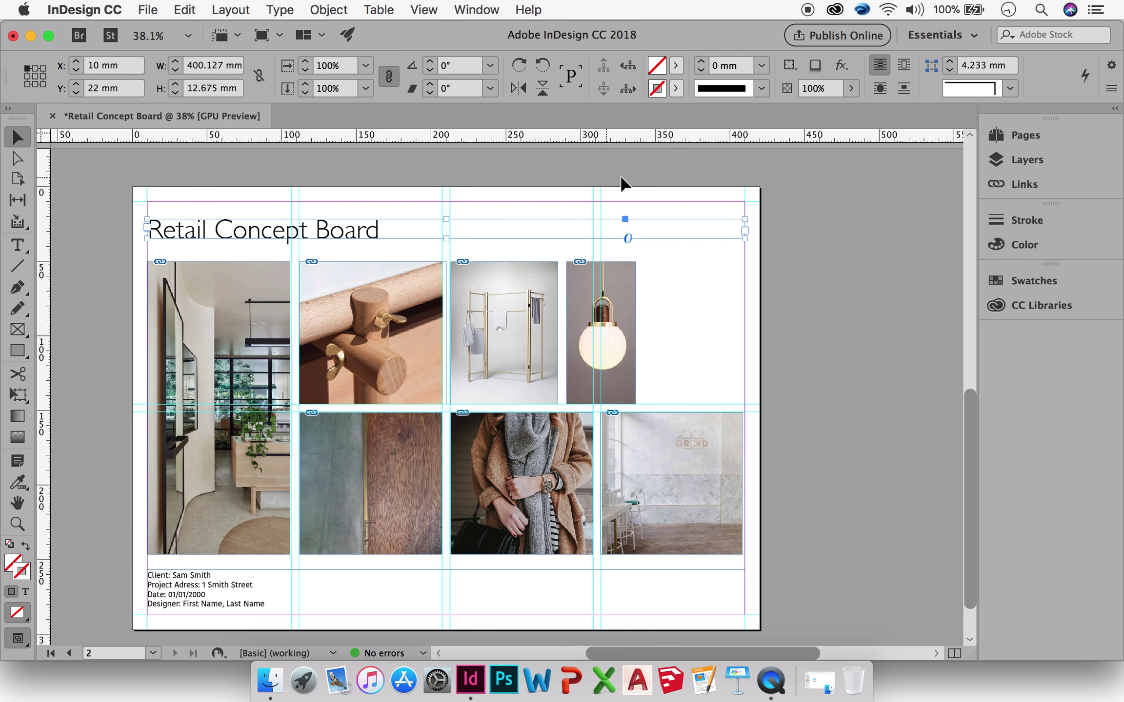
click(676, 66)
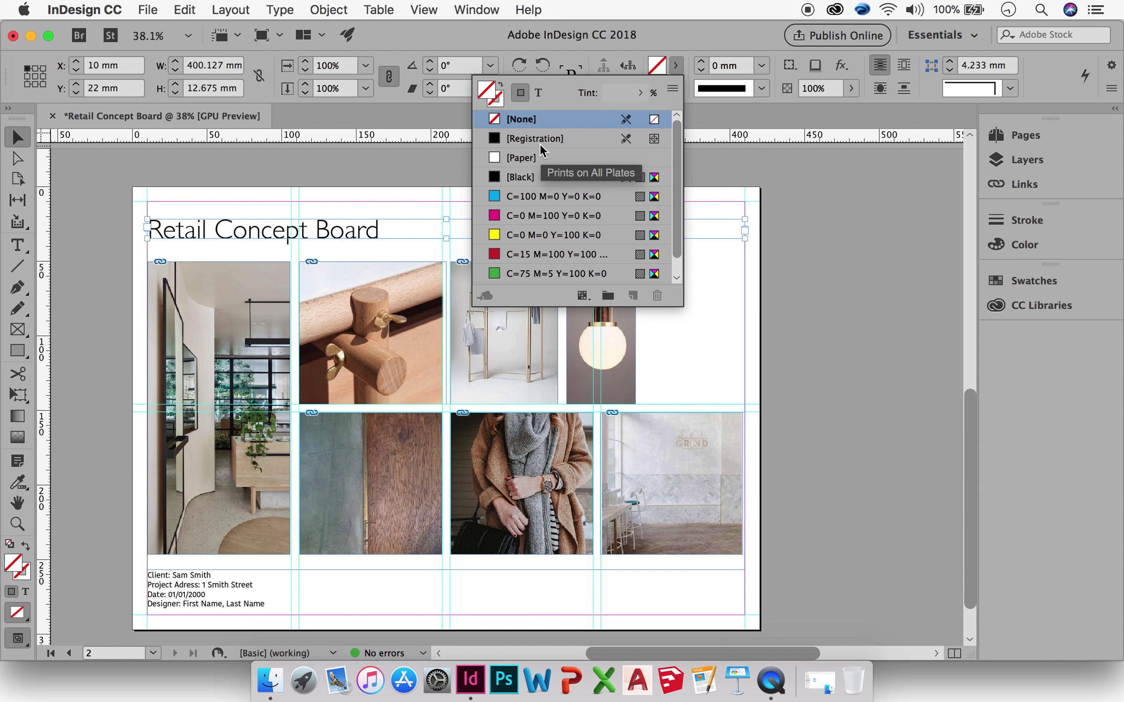
click(529, 178)
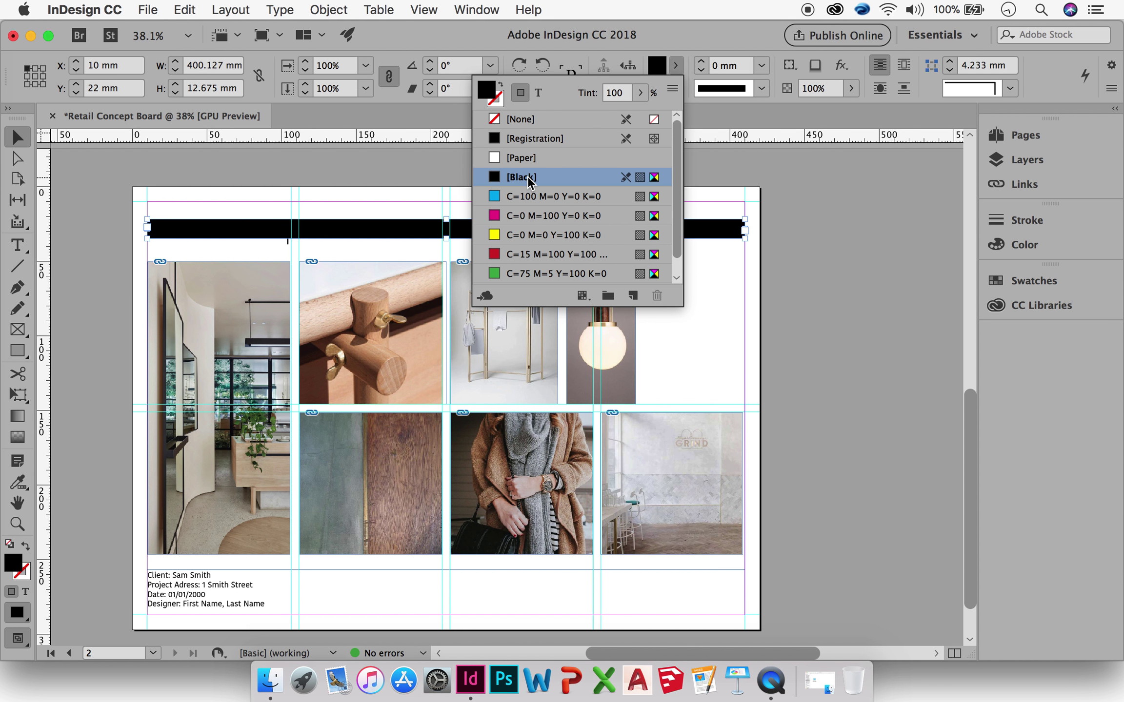
click(674, 67)
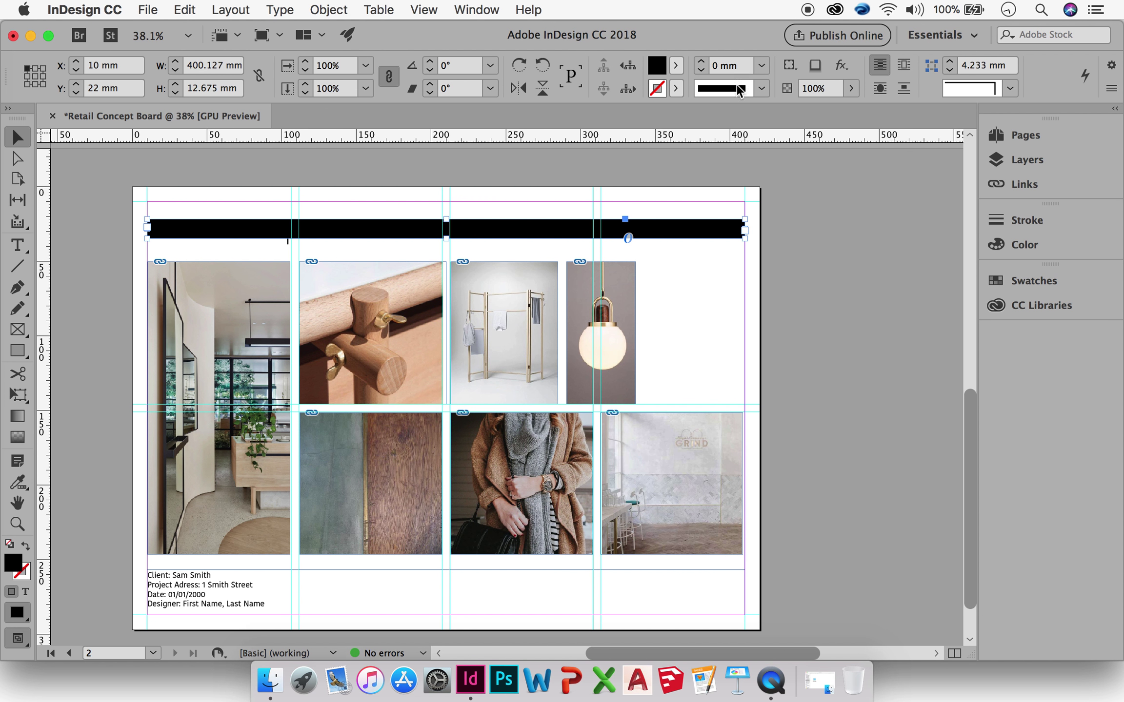
click(1056, 248)
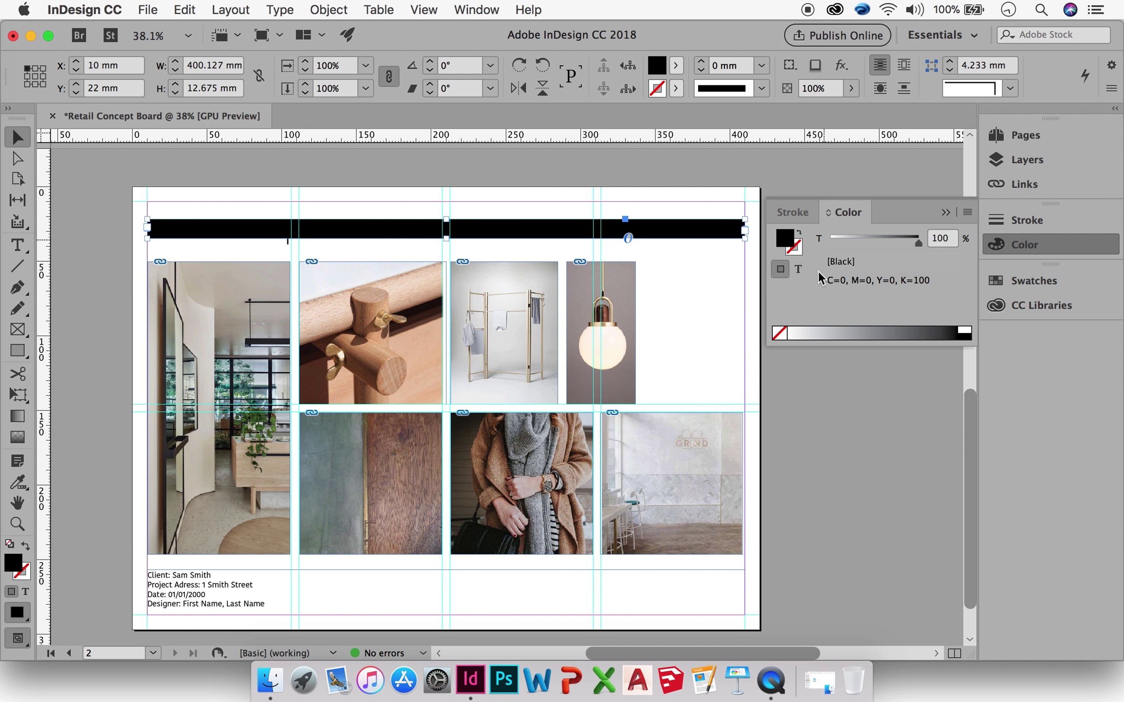
click(901, 238)
drag(900, 236, 846, 237)
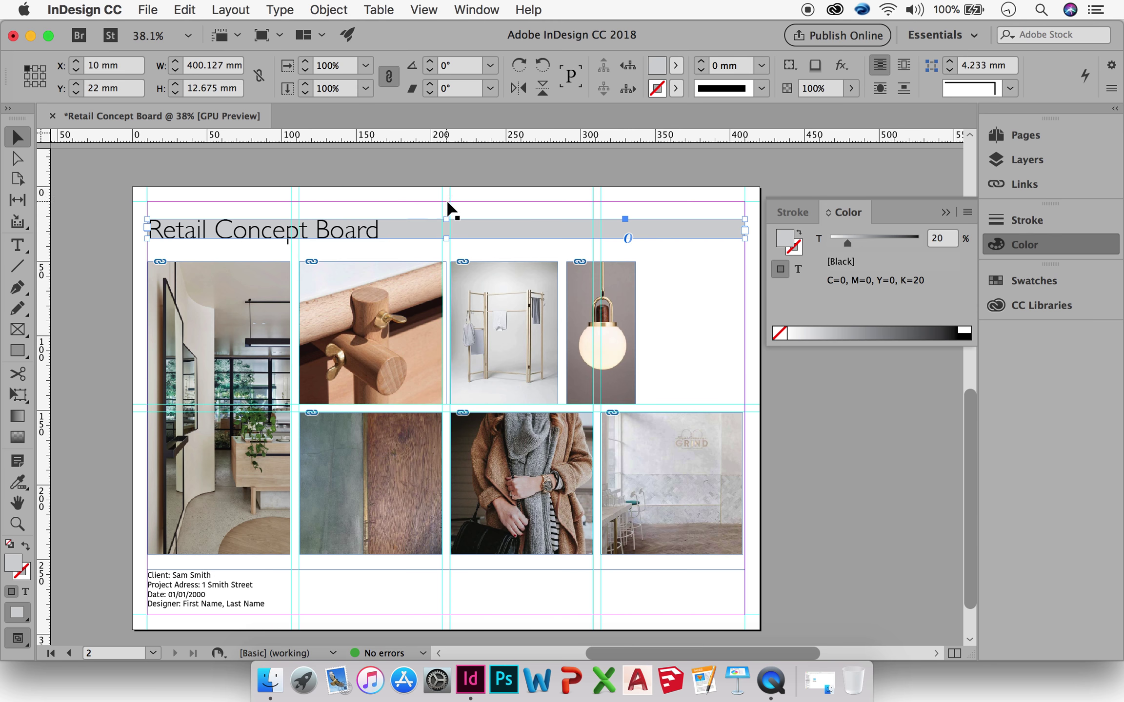
Extend the title frame up to the top margin, about 24.7 mm high, and try centring its text before restoring left alignment.
click(446, 219)
drag(445, 220, 447, 203)
double_click(404, 226)
drag(385, 213, 117, 218)
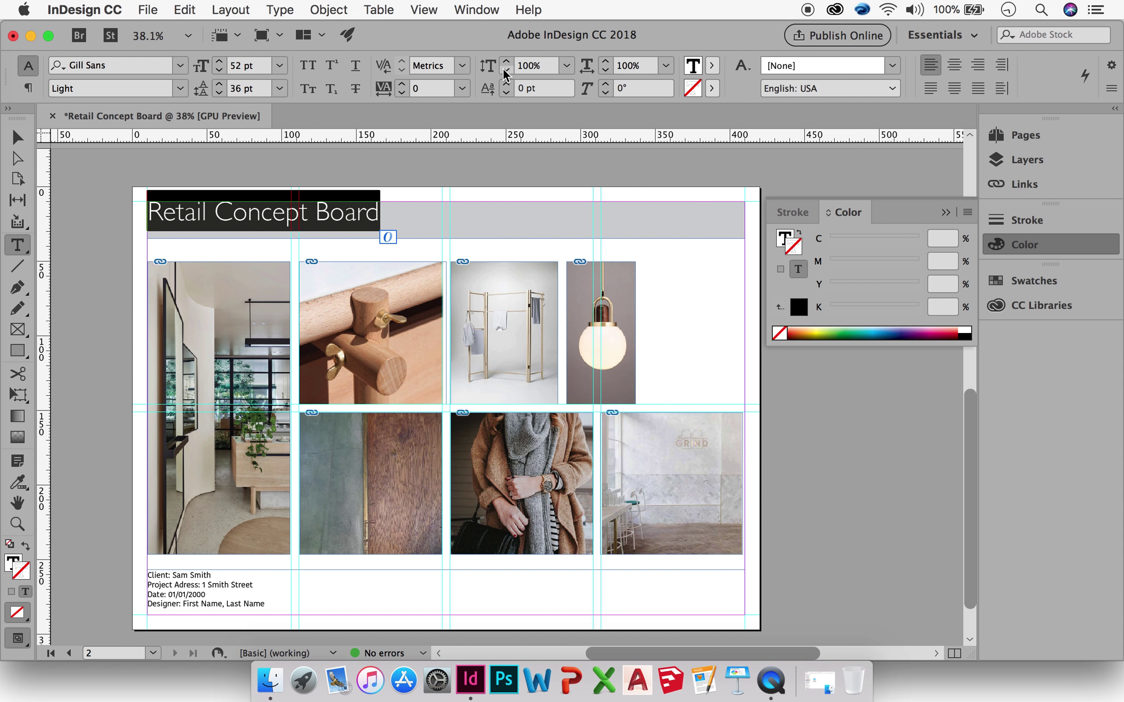
click(954, 65)
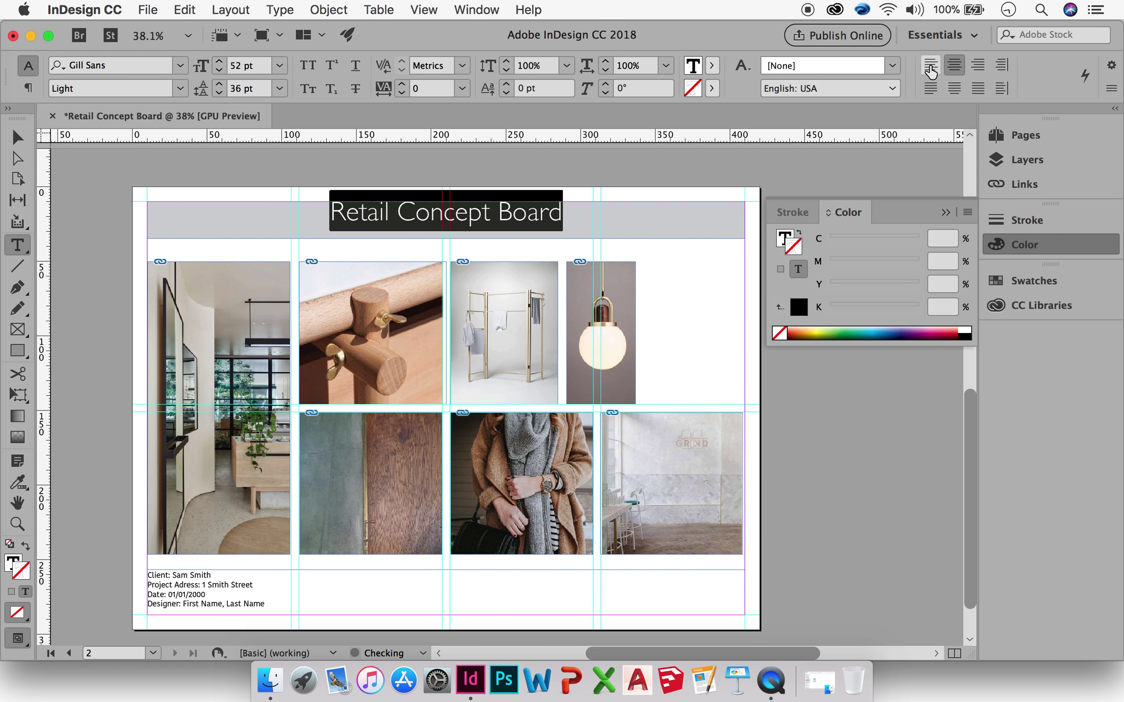
click(930, 68)
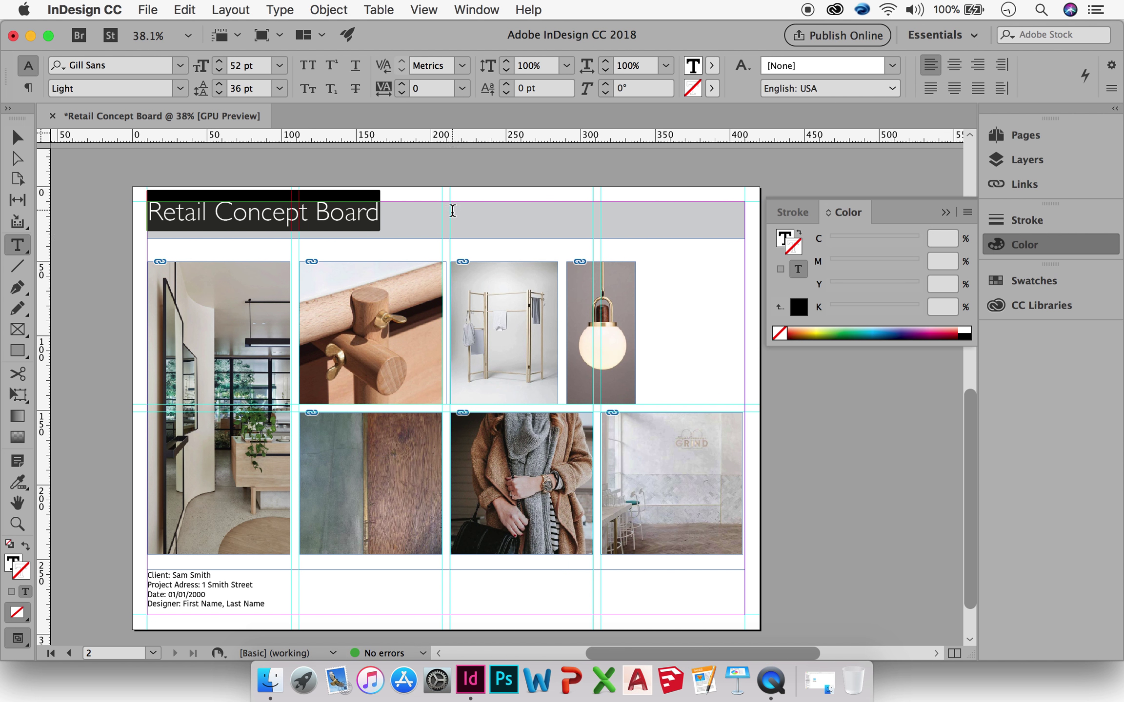
click(395, 232)
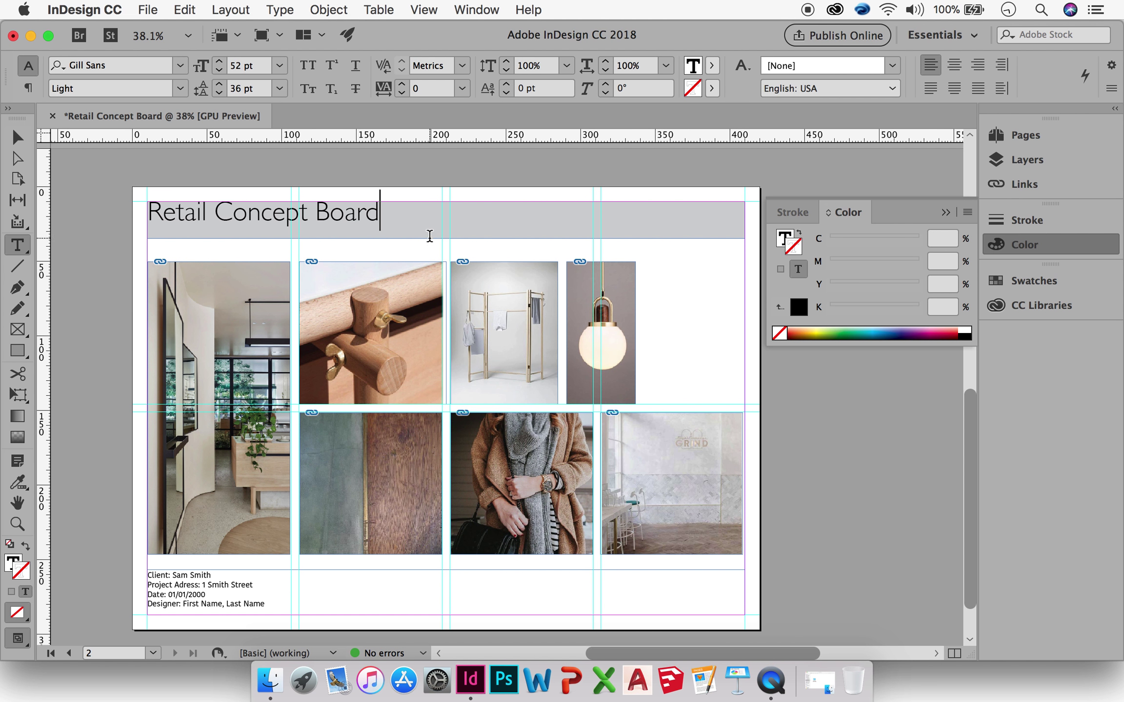
Reduce the title frame to 12.675 mm high and nudge it down to about Y 22 mm.
click(22, 136)
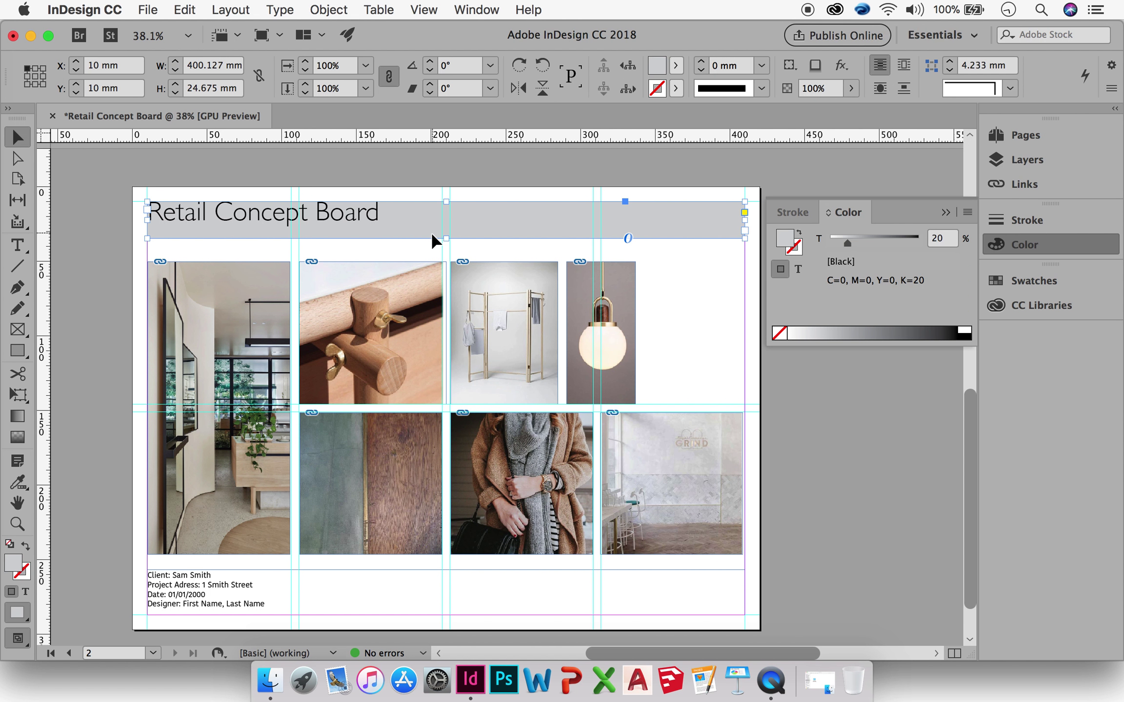
key(Down)
key(Down)
key(Down)
key(Down)
key(Down)
key(Down)
key(Down)
key(Down)
key(Down)
key(Down)
key(Down)
key(Down)
key(Down)
key(Down)
key(Down)
key(Down)
key(Down)
key(Down)
key(Down)
key(Down)
key(Down)
key(Down)
key(Down)
key(Down)
key(Down)
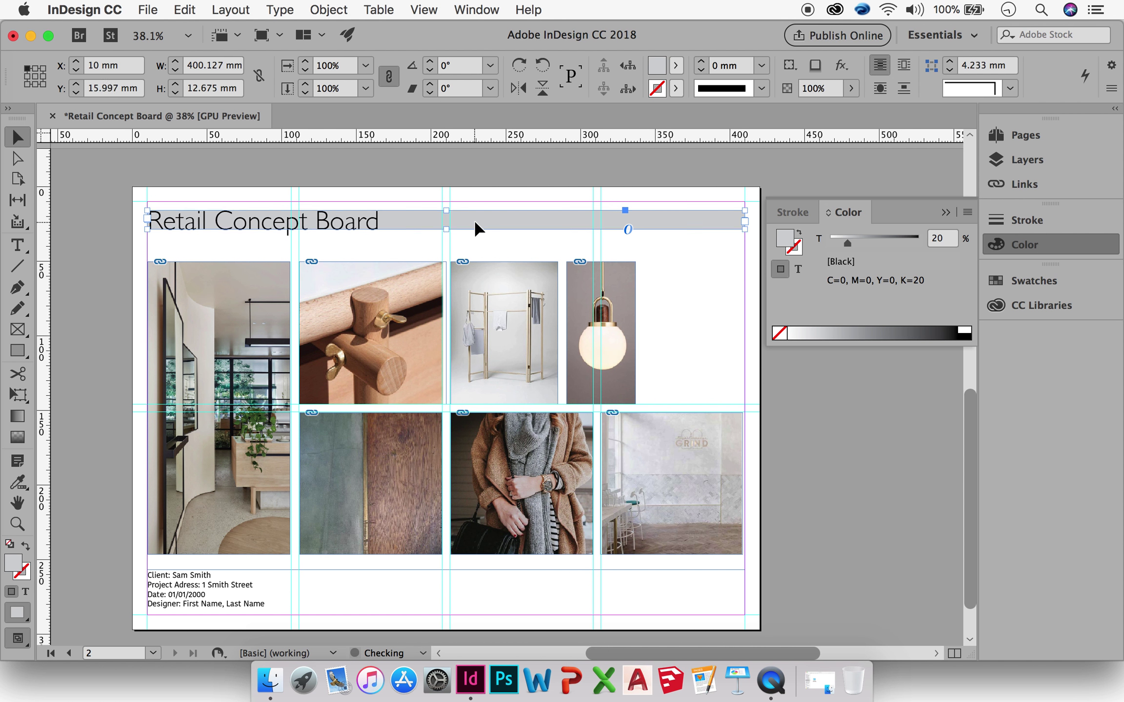
key(Down)
key(Down)
key(Down)
key(Down)
key(Down)
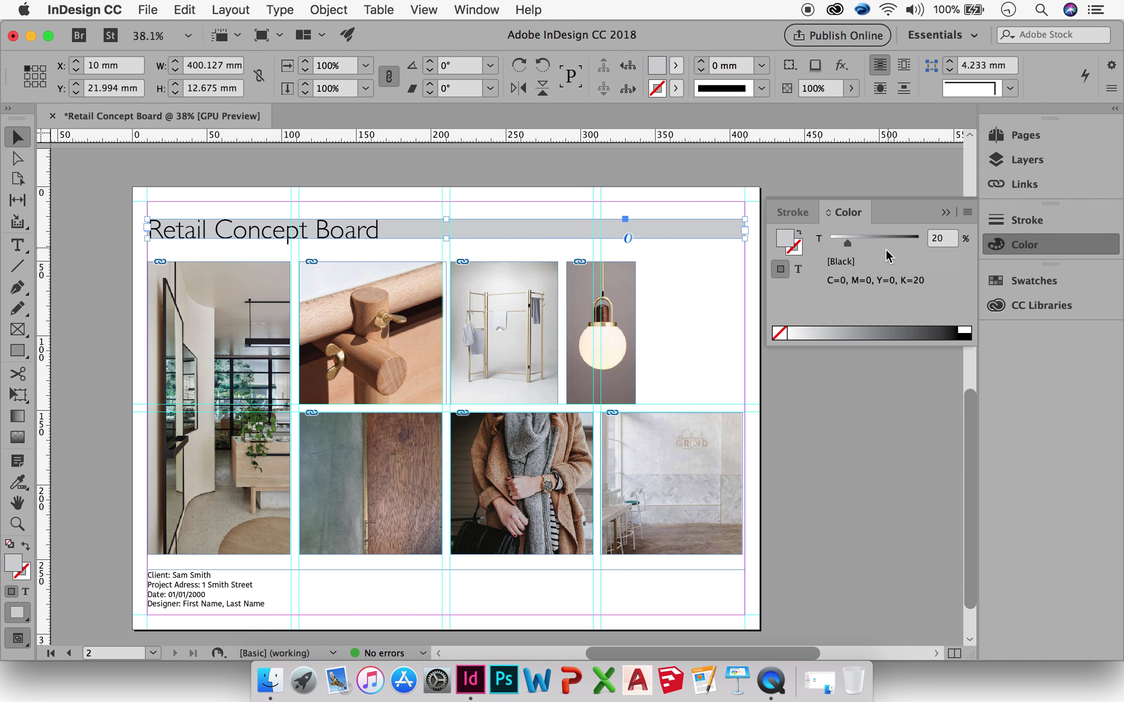
click(694, 284)
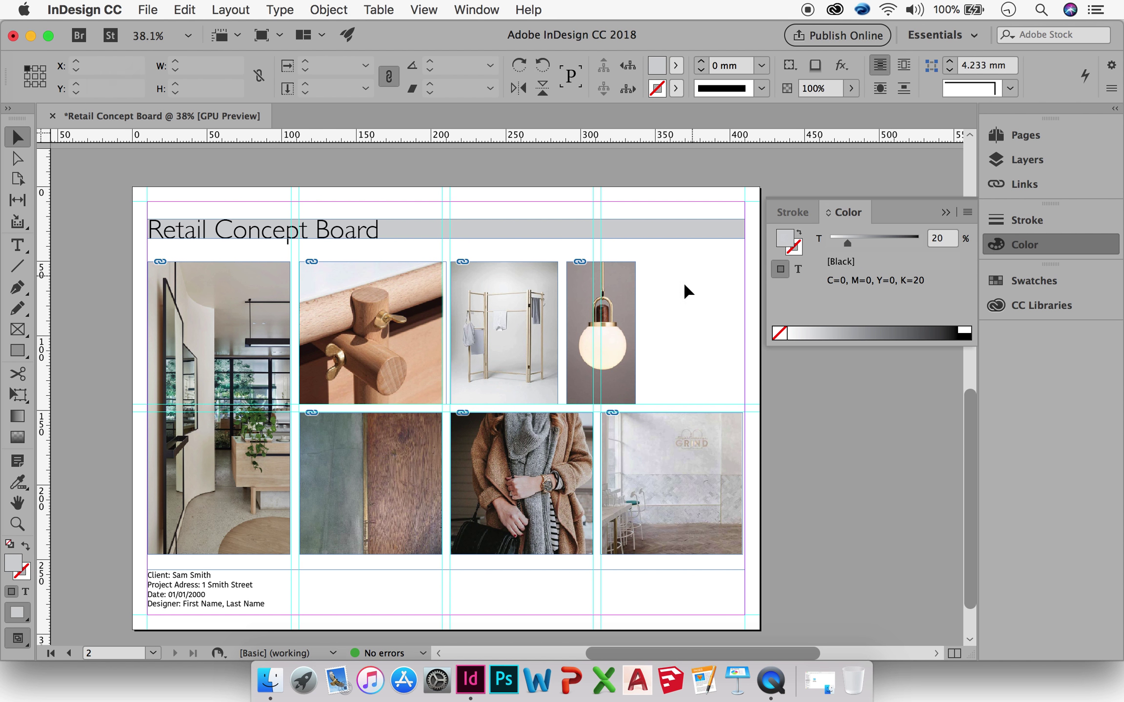
Fill the project details text frame below the images with [Black] at a 20% tint.
click(385, 595)
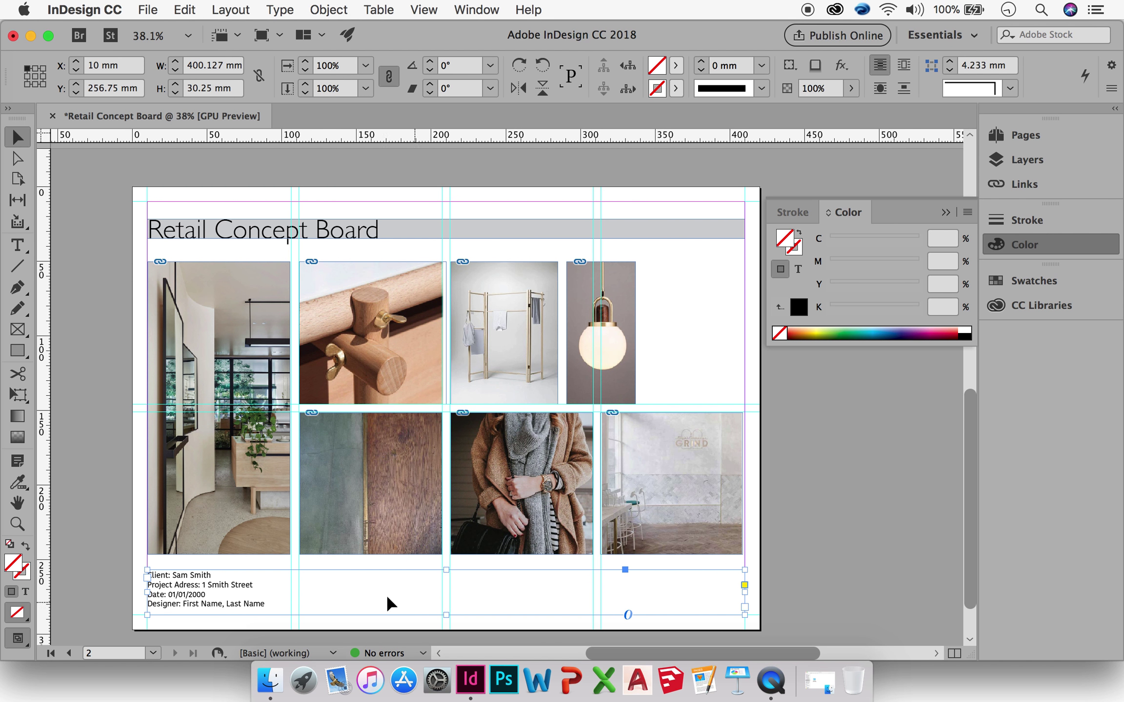
click(676, 67)
click(547, 178)
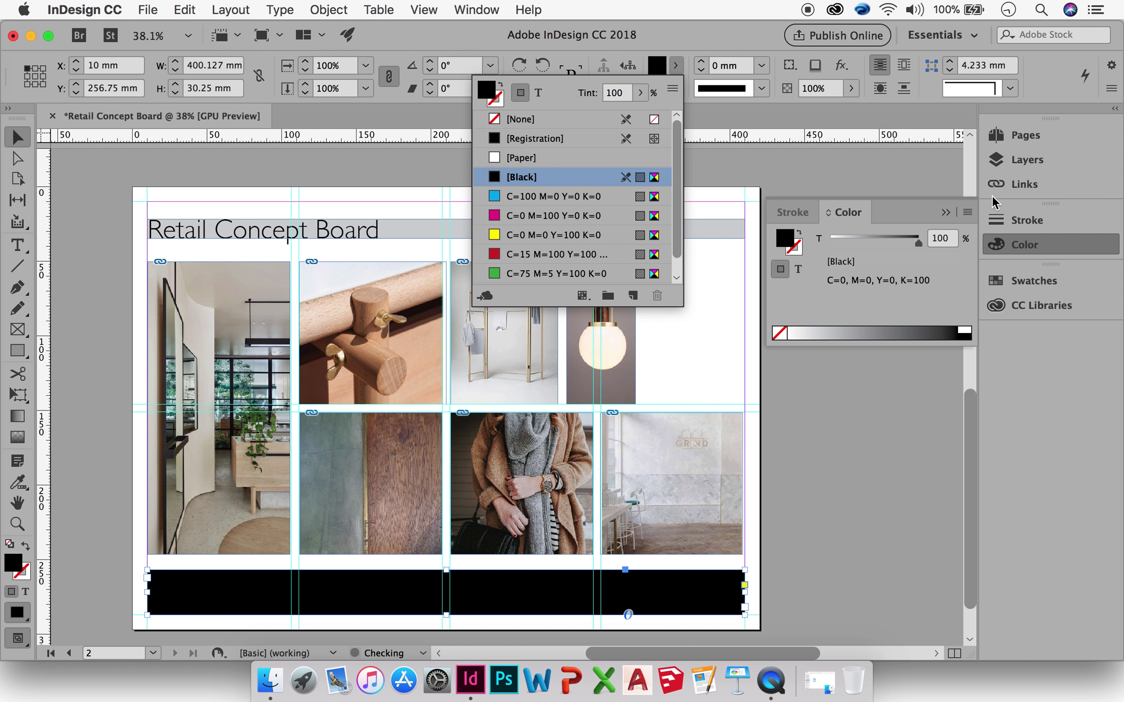
click(940, 239)
text(20)
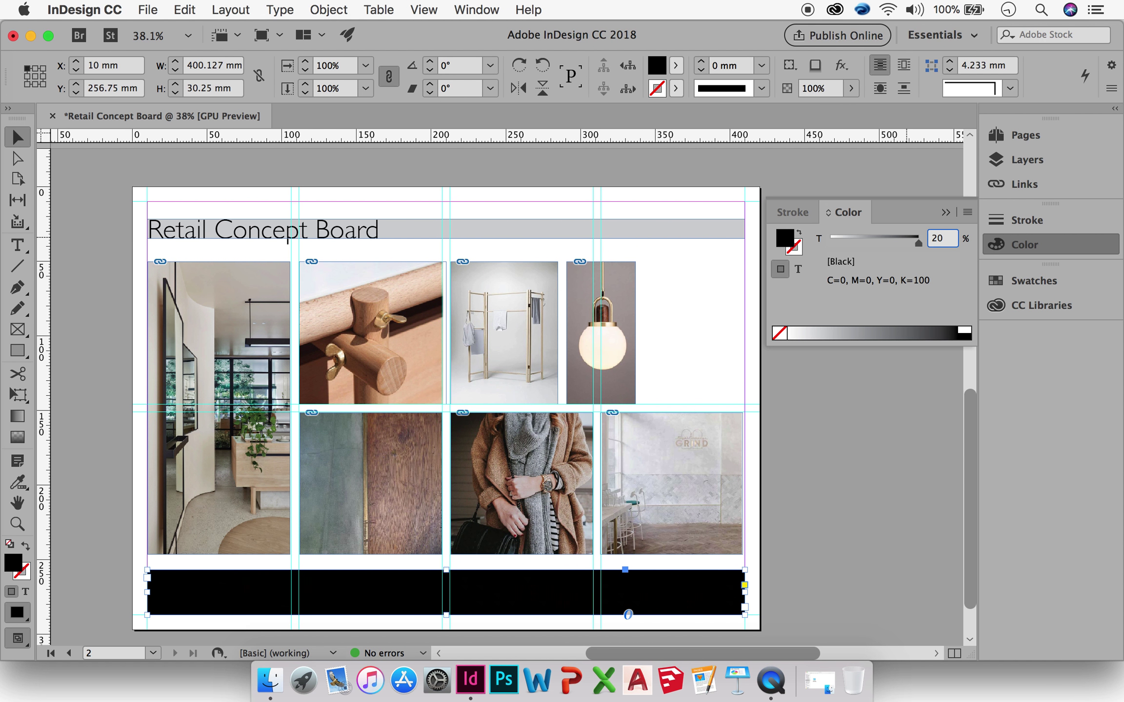
key(Return)
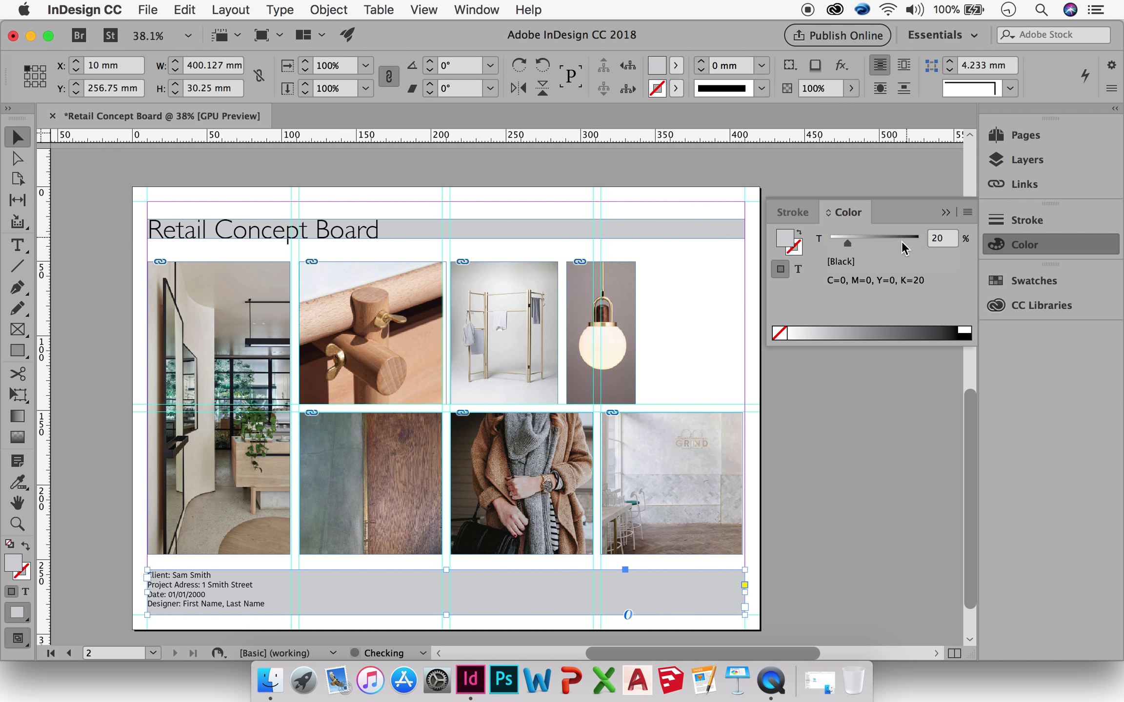
click(798, 532)
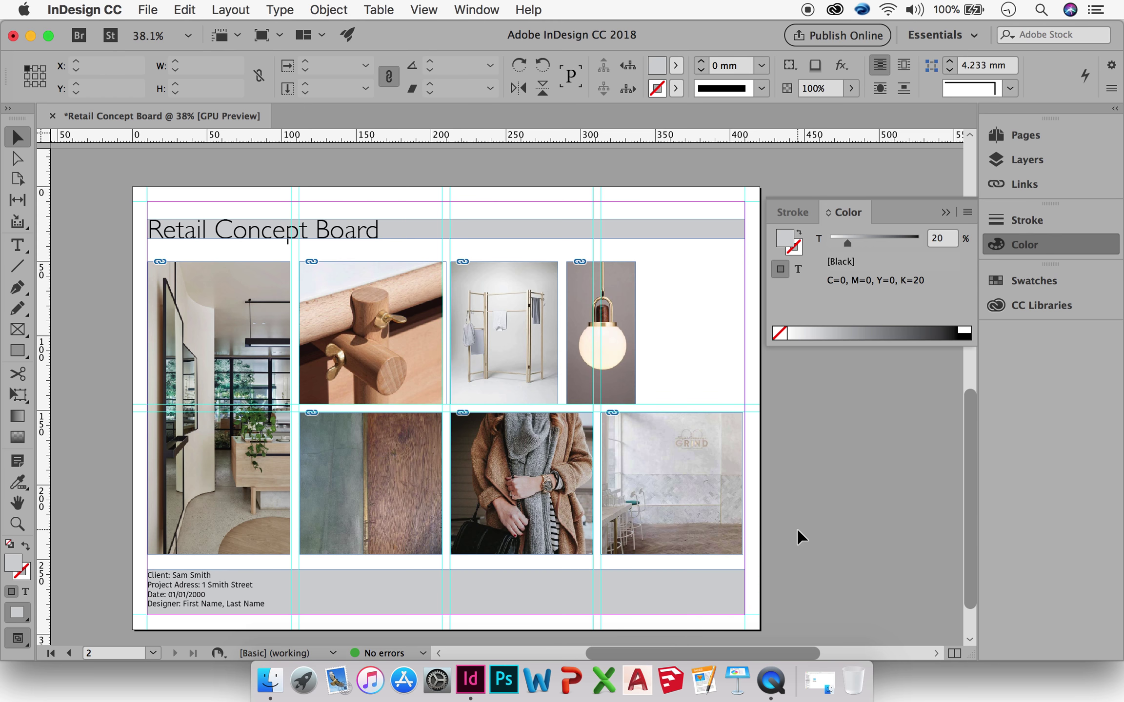
Collapse the Color settings, preview the board with its grey title and footer bands, and return to the normal view.
click(946, 213)
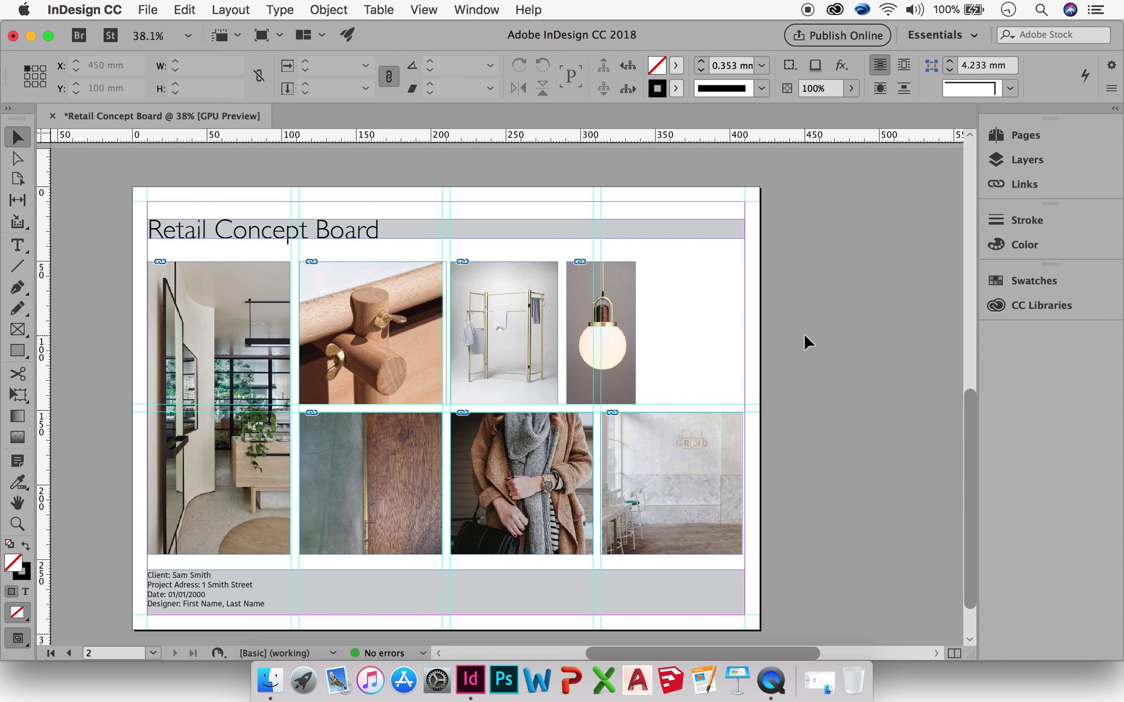
key(w)
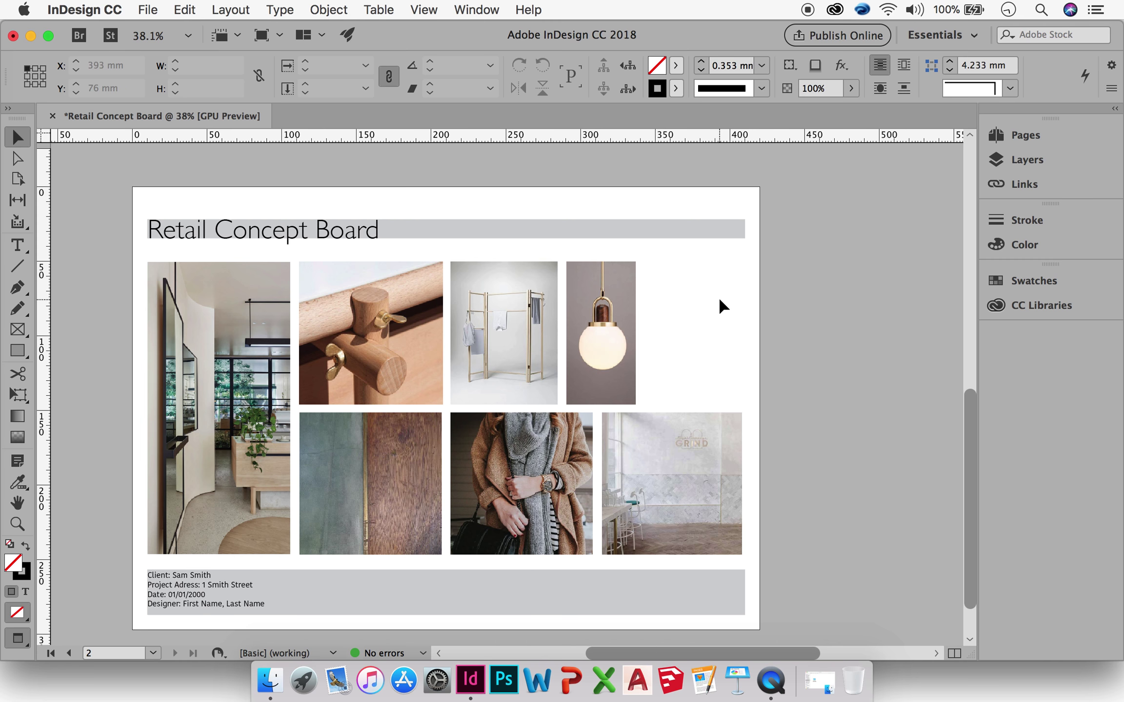
key(w)
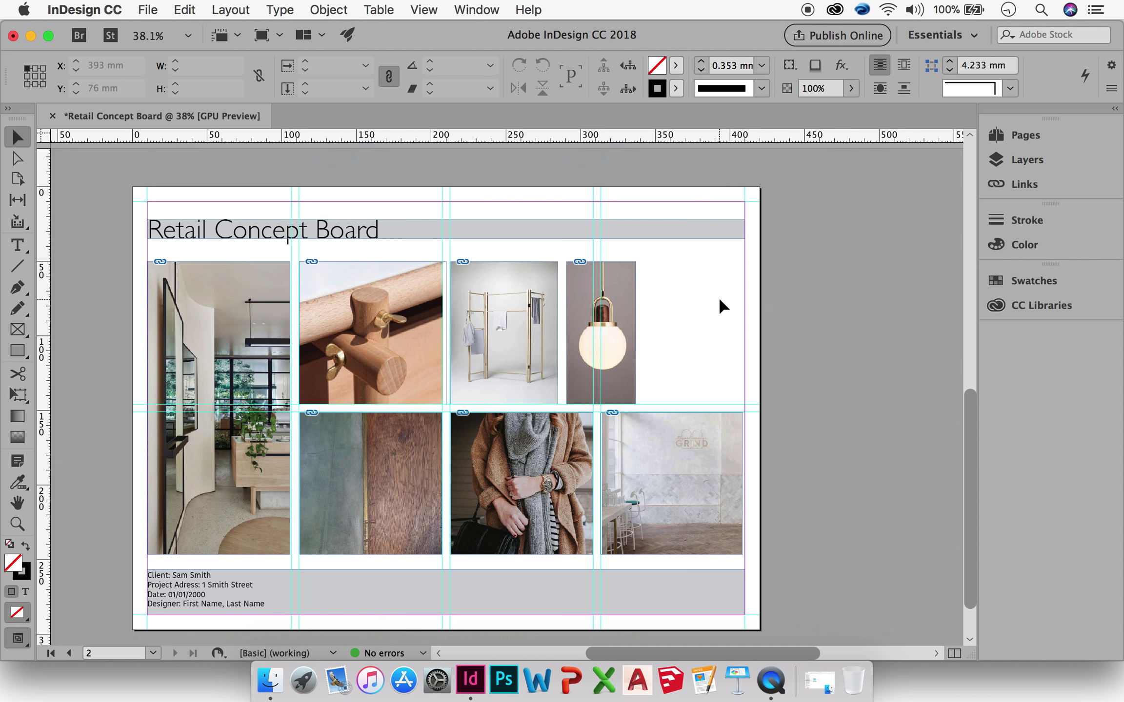